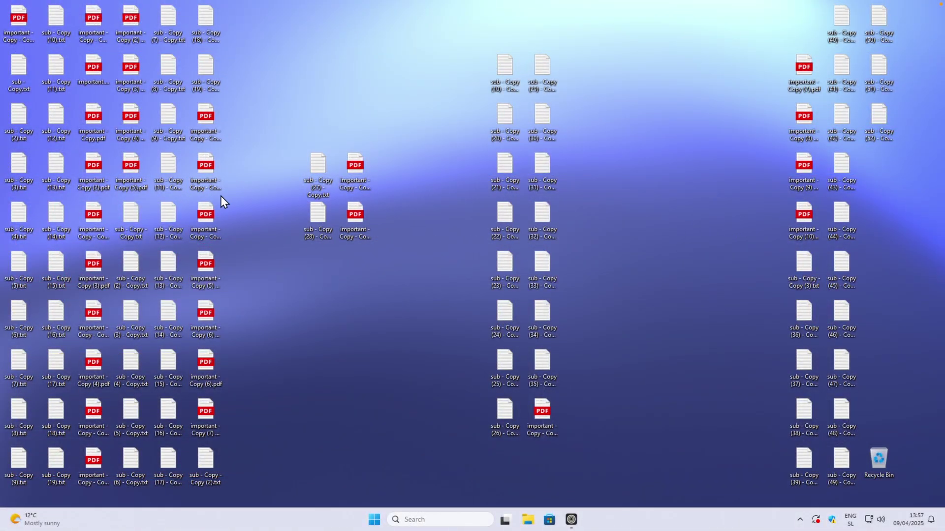
# Uncheck Show desktop icons in the desktop's View menu so only the wallpaper remains.
pyautogui.rightClick(421, 123)
pyautogui.moveTo(467, 163)
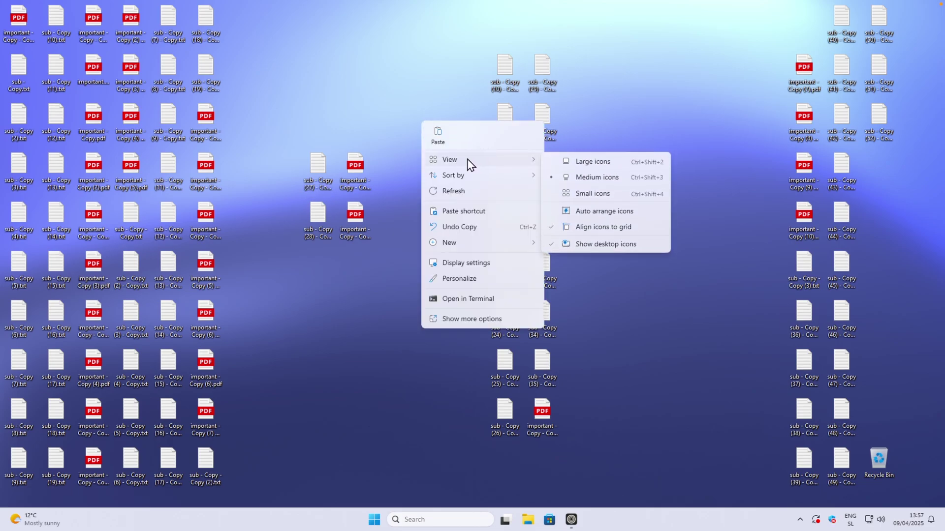
pyautogui.click(607, 244)
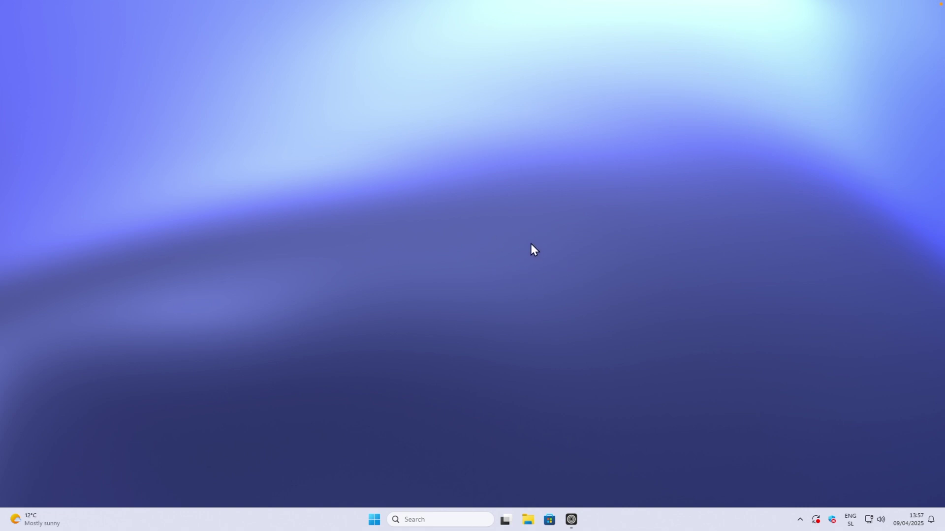
pyautogui.click(527, 519)
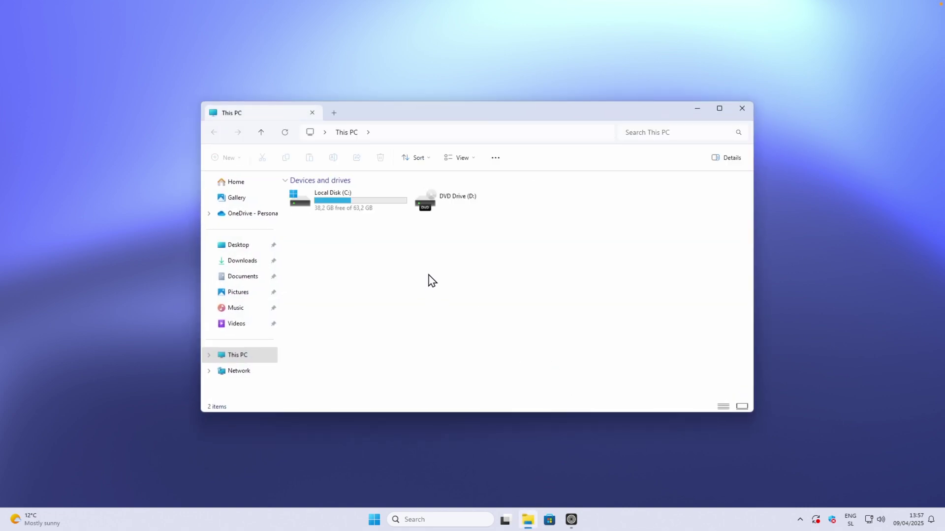
pyautogui.click(246, 246)
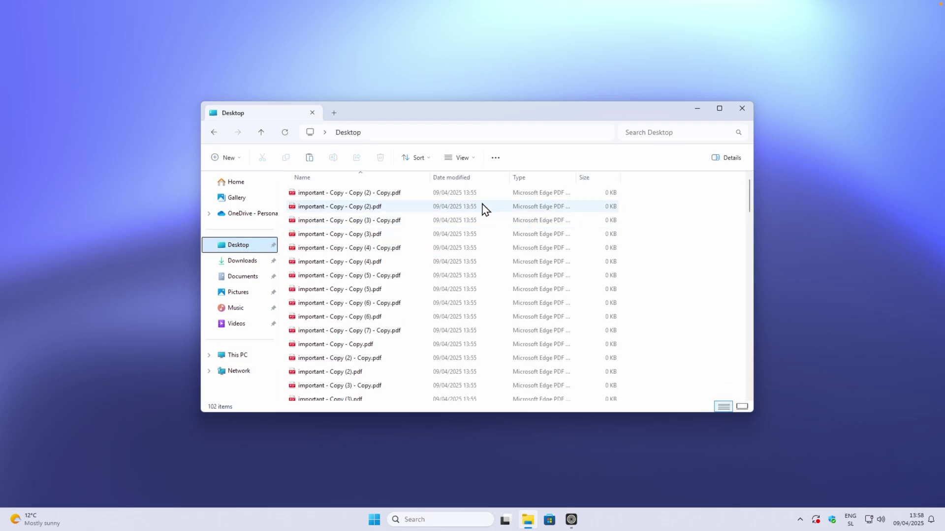
pyautogui.scroll(-20, 500, 217)
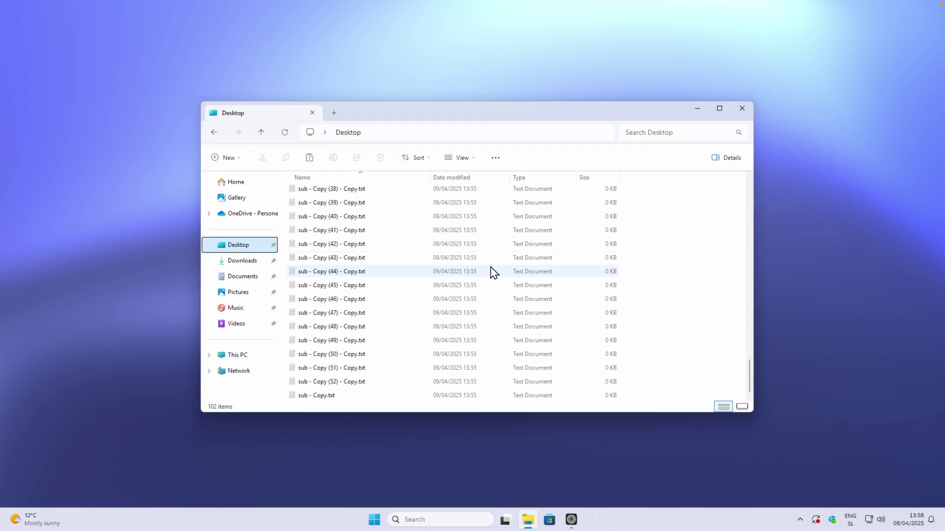
pyautogui.scroll(20, 494, 271)
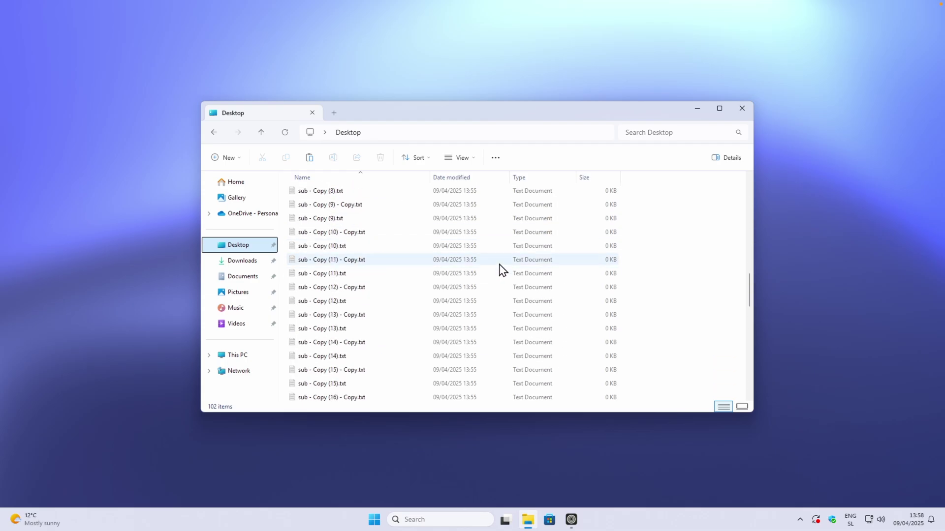
pyautogui.click(742, 108)
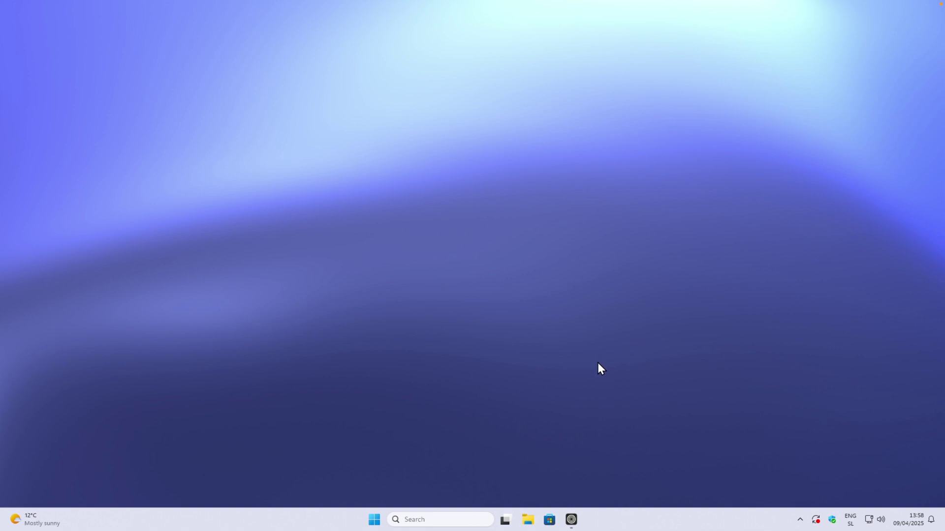
# Search for startallback, save StartAllBack_3.9.7_setup.exe from startallback.com, and show it in Downloads.
pyautogui.click(571, 519)
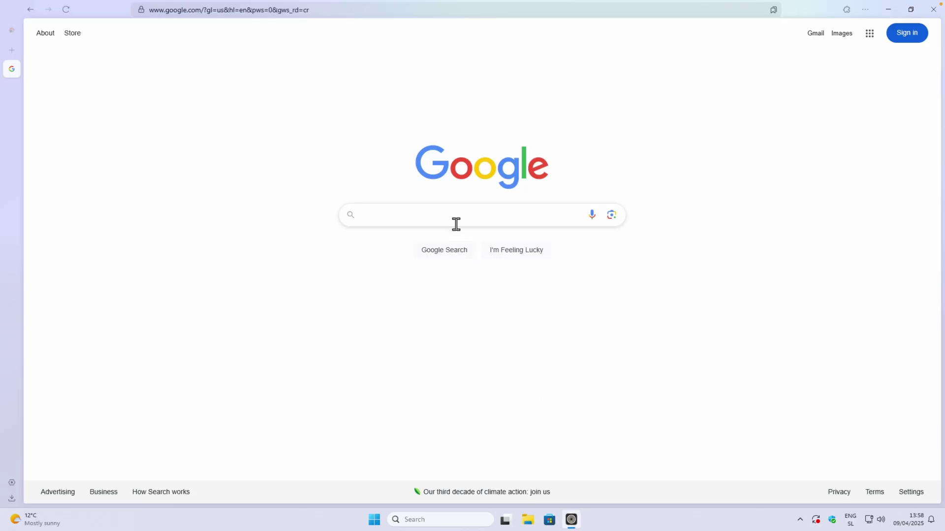
pyautogui.write('startallback')
pyautogui.press('Return')
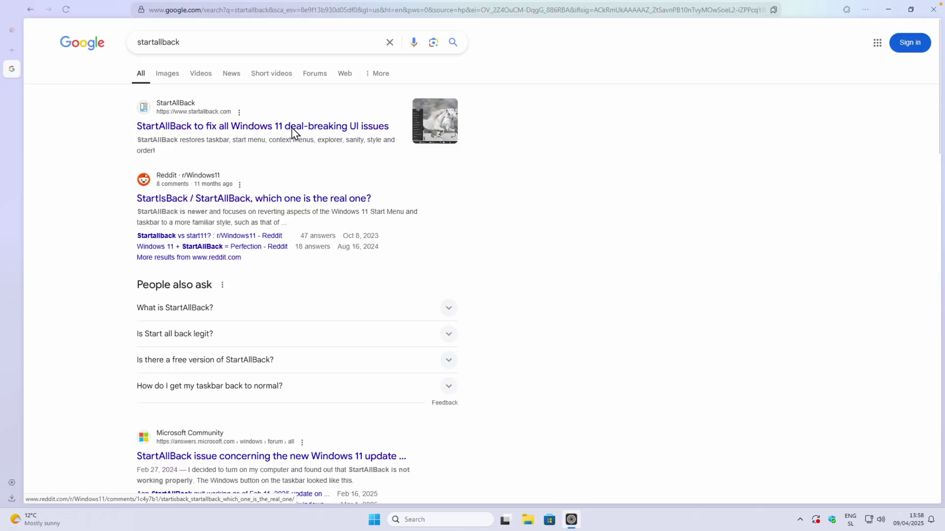
pyautogui.click(295, 127)
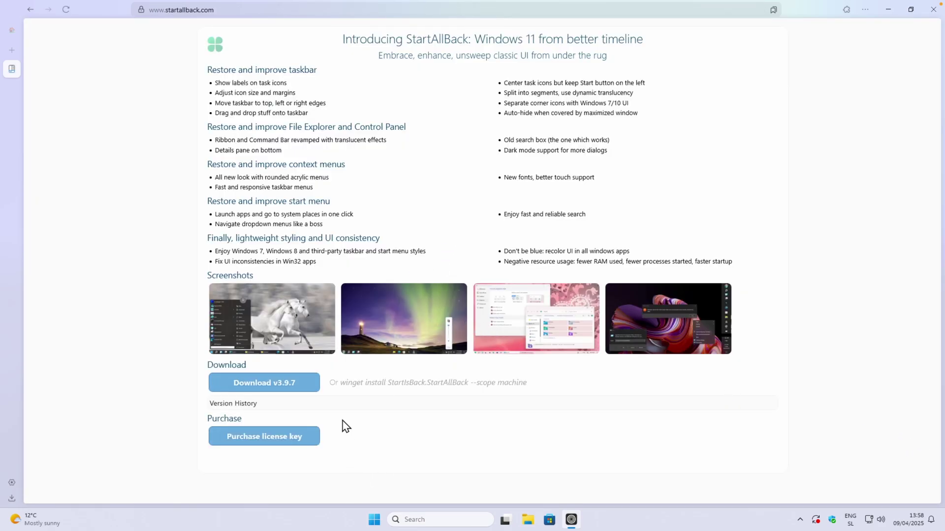
pyautogui.click(266, 386)
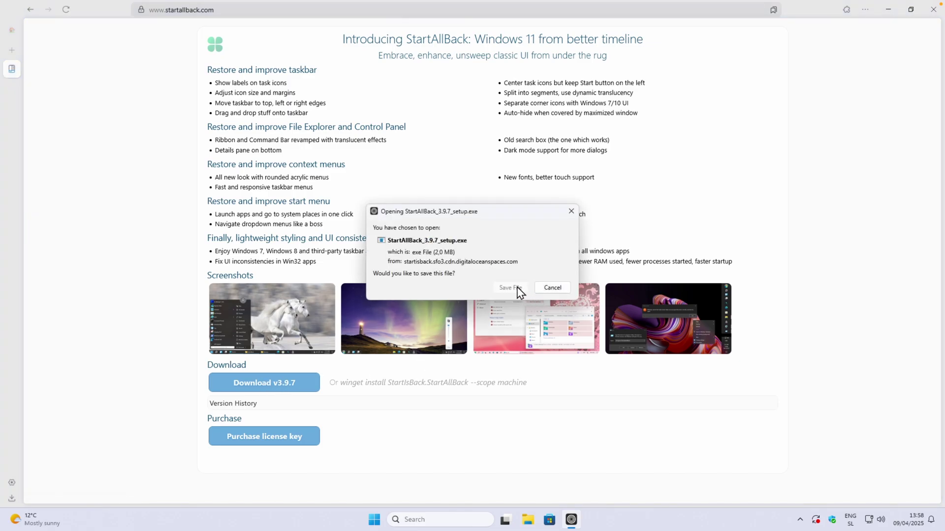
pyautogui.click(510, 288)
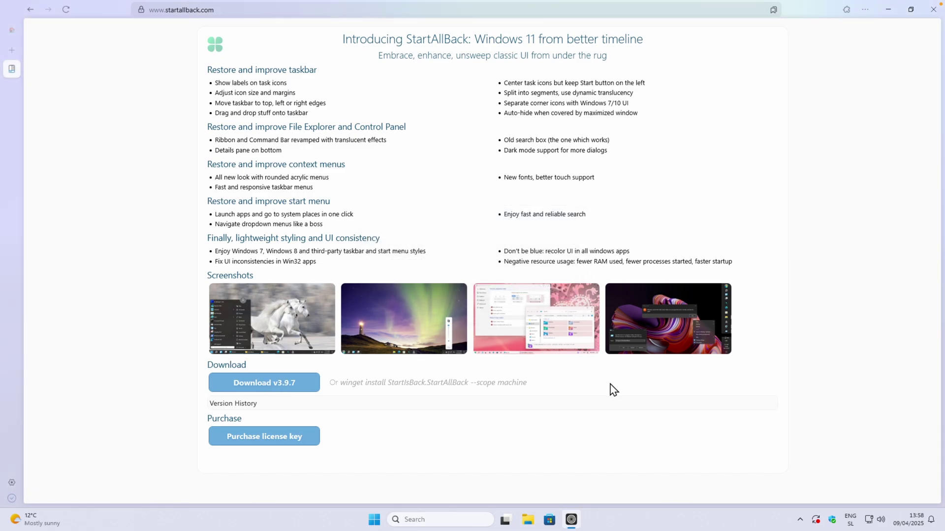
pyautogui.click(12, 498)
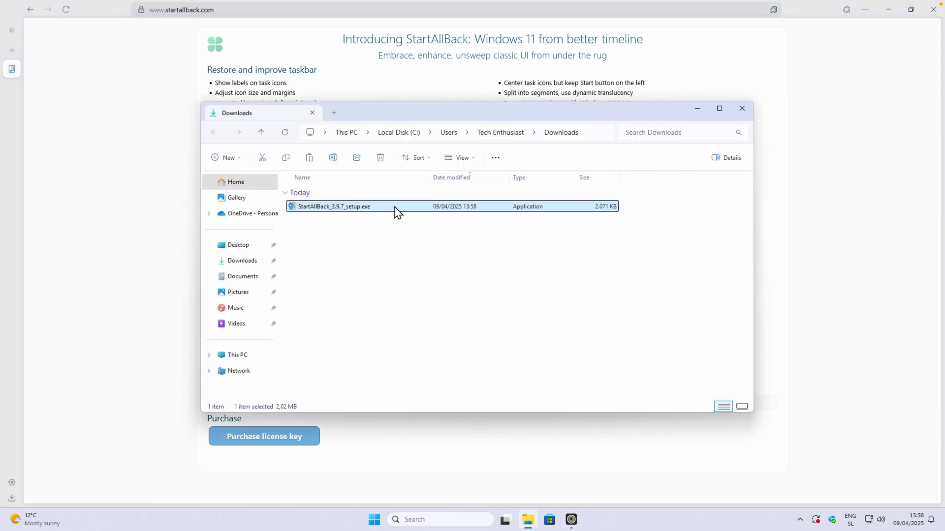
# Run StartAllBack_3.9.7_setup.exe, install it for everyone, and approve the administrator prompt.
pyautogui.doubleClick(398, 210)
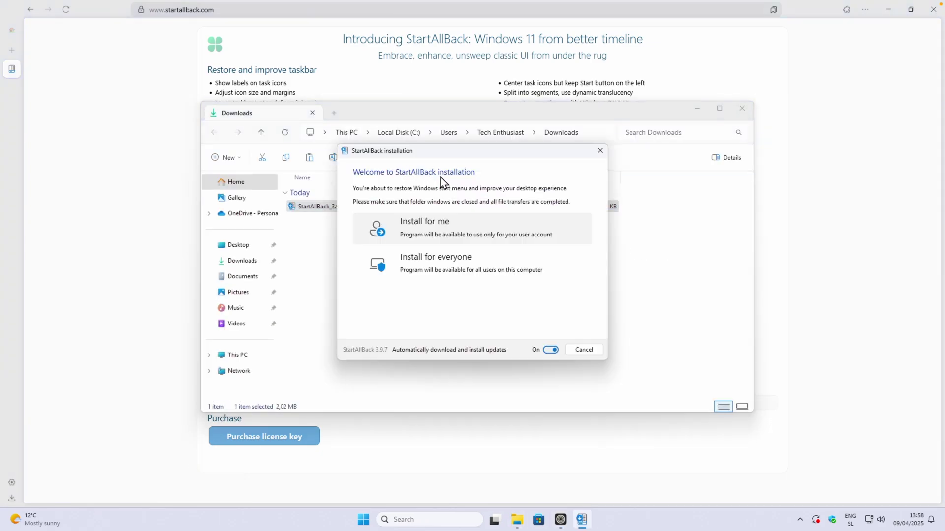
pyautogui.click(472, 270)
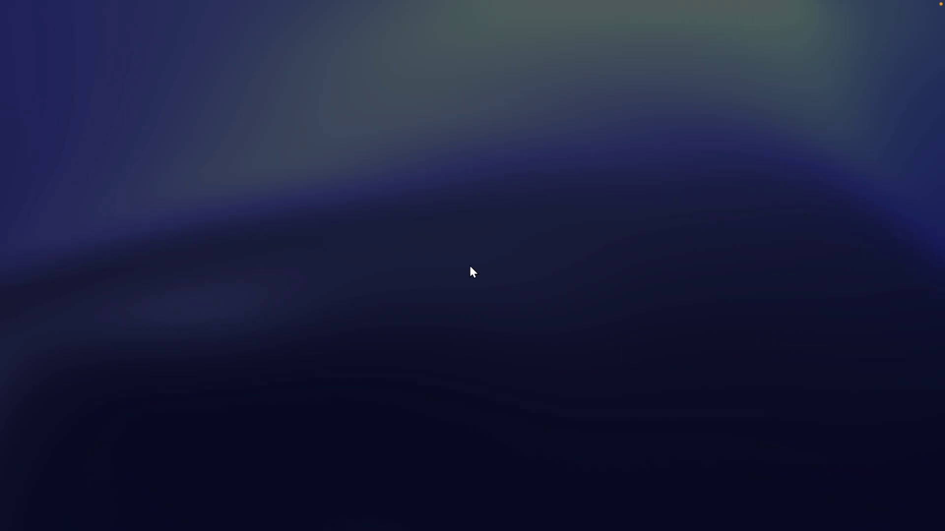
pyautogui.click(441, 343)
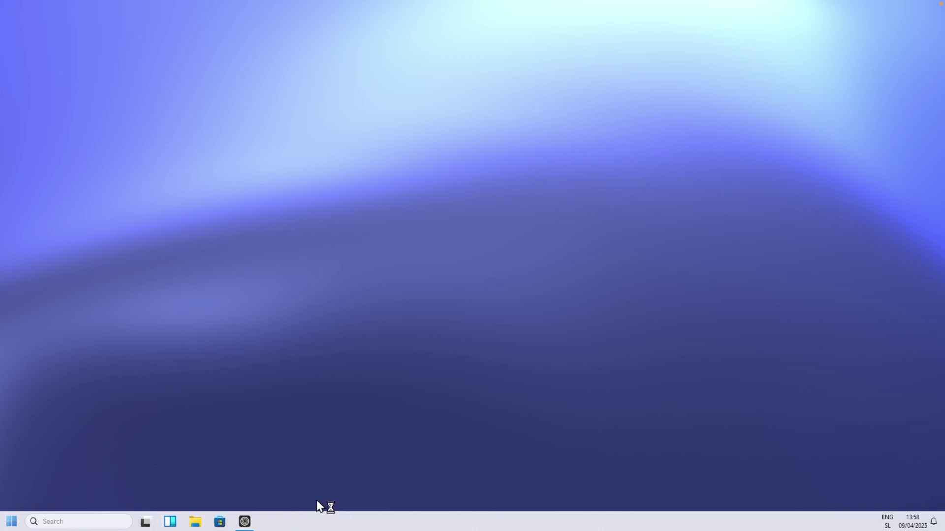
# Turn on Centered task icons (together with Start button) in StartAllBack's Taskbar settings.
pyautogui.click(12, 523)
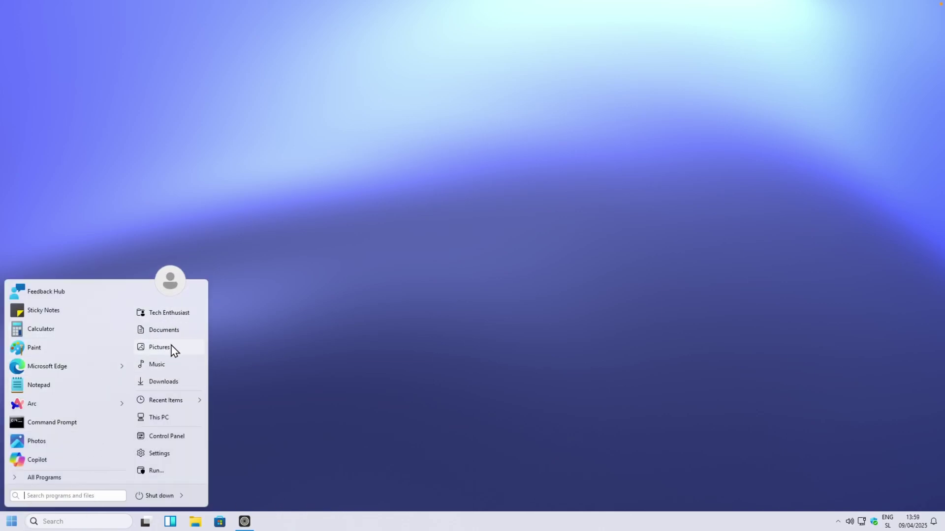
pyautogui.click(494, 142)
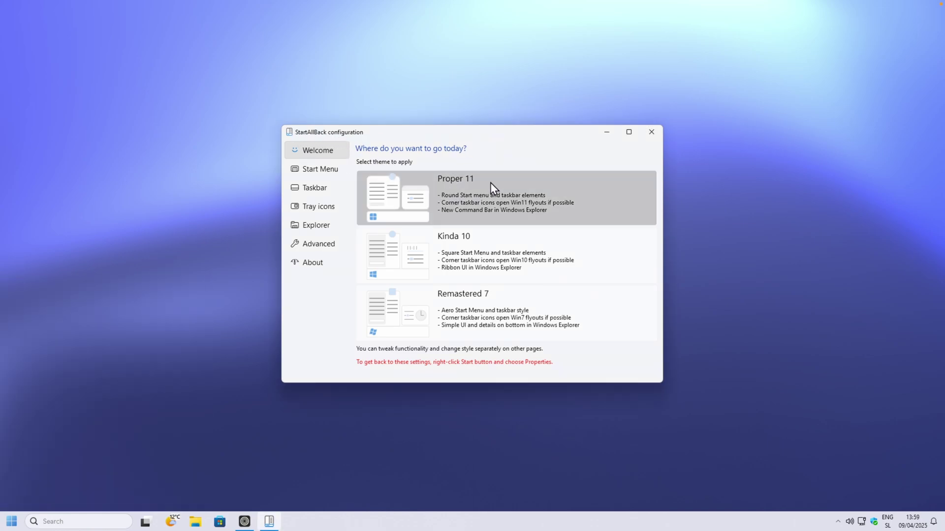
pyautogui.click(332, 189)
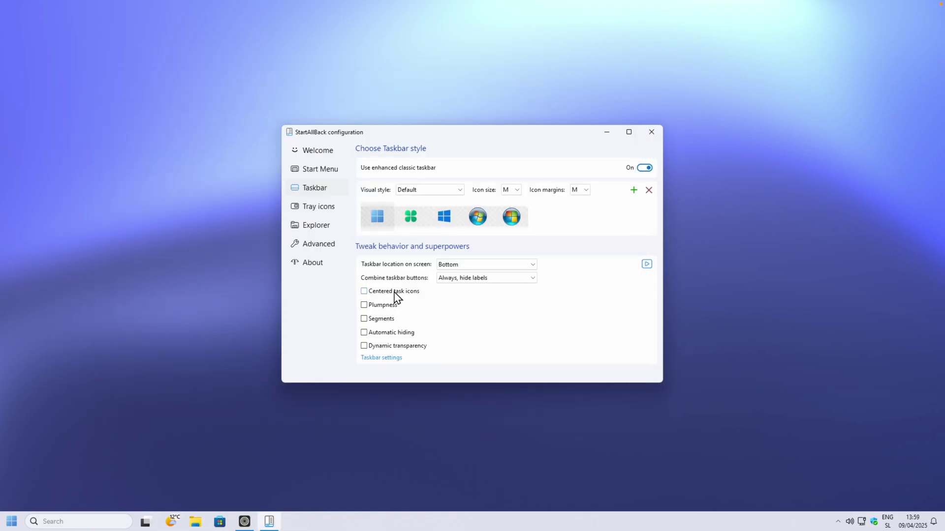
pyautogui.click(394, 292)
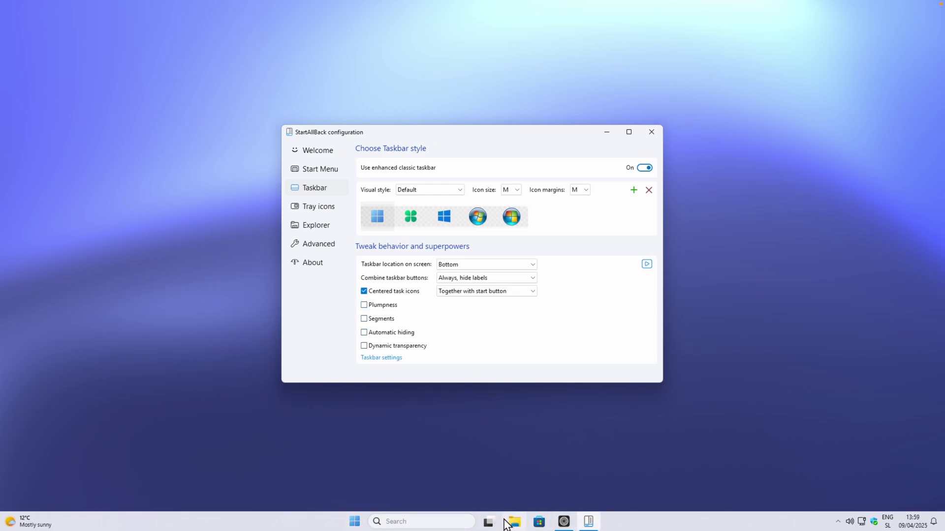
# Enable taskbar Plumpness, trying Aura before settling on the Buffer style.
pyautogui.click(381, 305)
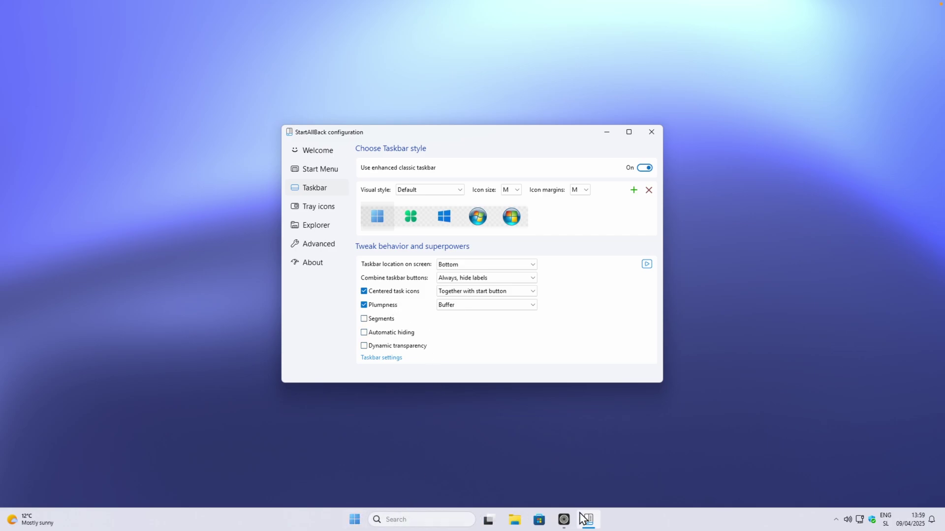
pyautogui.click(453, 304)
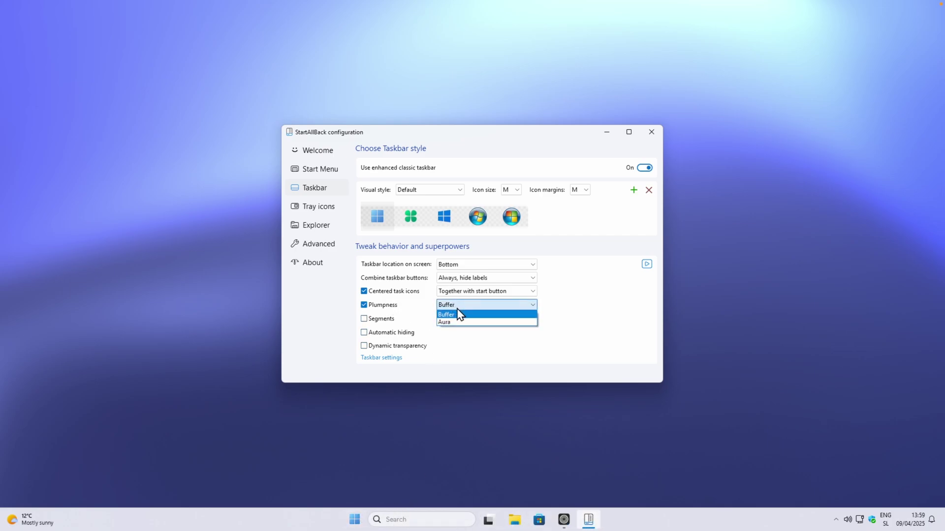
pyautogui.click(457, 323)
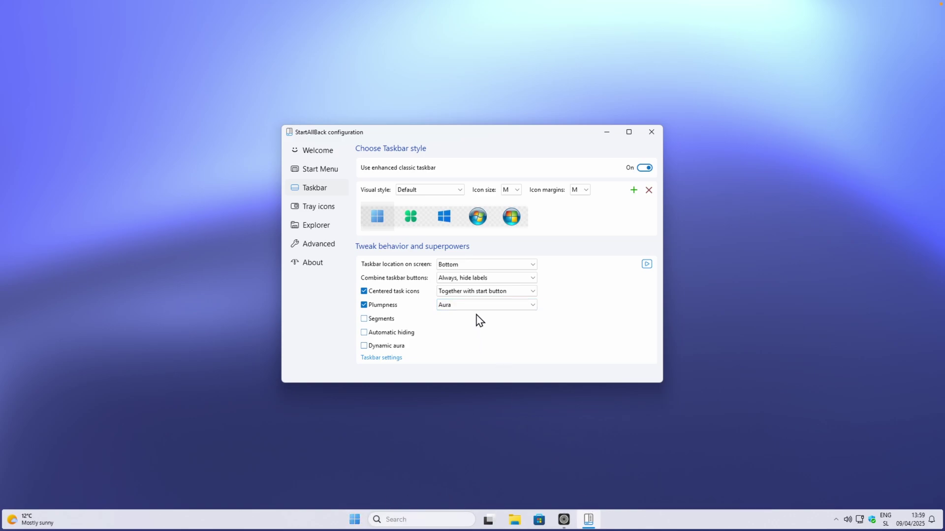
pyautogui.click(470, 305)
pyautogui.click(464, 314)
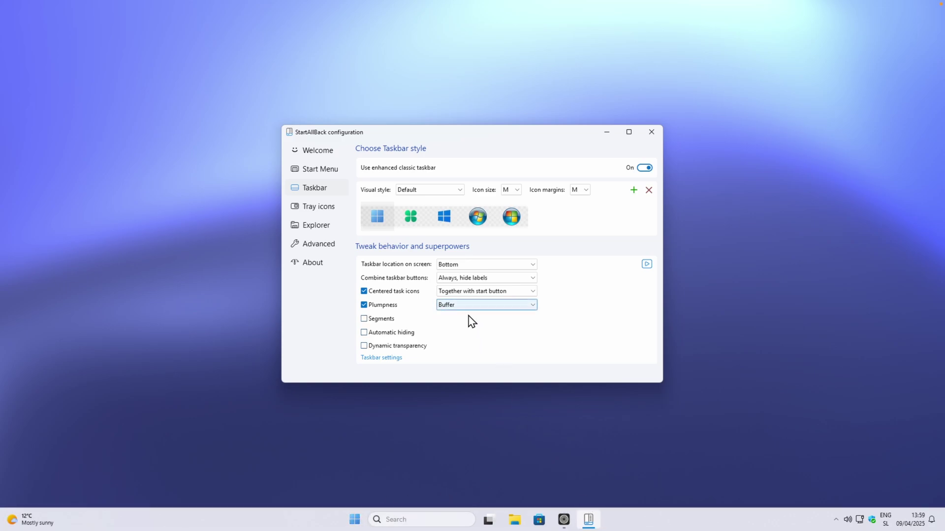
# Set taskbar Segments to Just central segment and turn on Automatic hiding with Dynamic shyness.
pyautogui.click(383, 321)
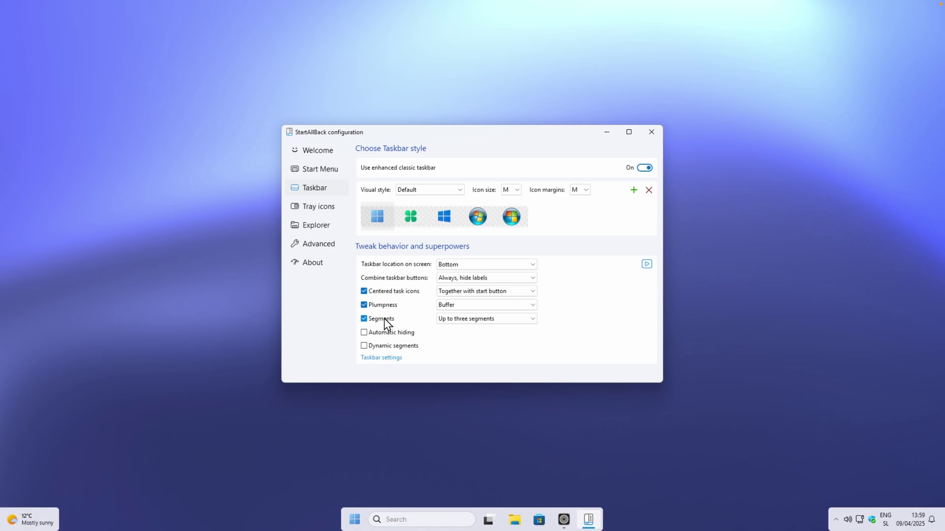
pyautogui.click(466, 321)
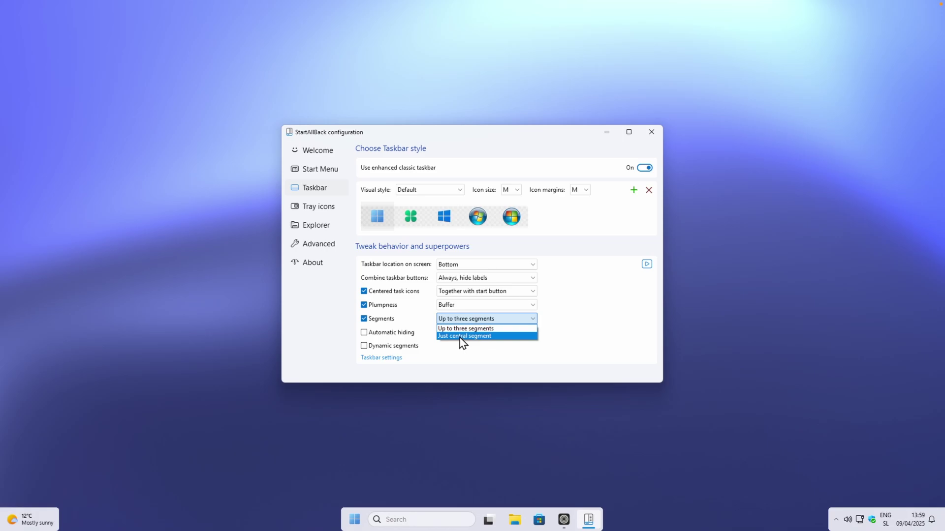
pyautogui.click(462, 337)
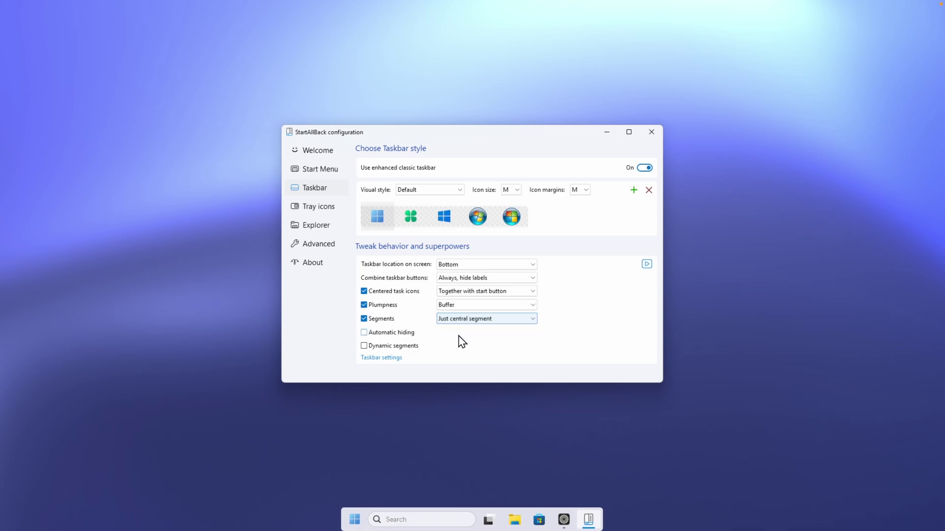
pyautogui.click(392, 335)
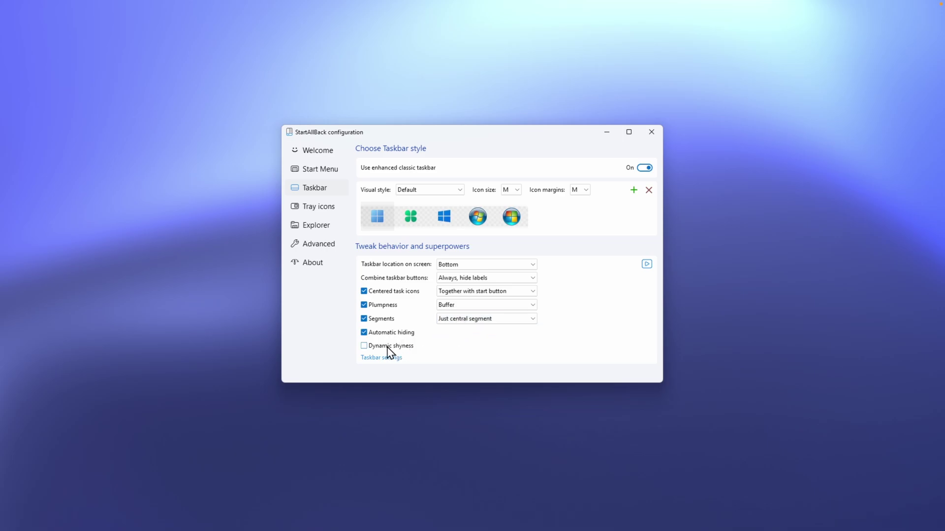
pyautogui.click(402, 346)
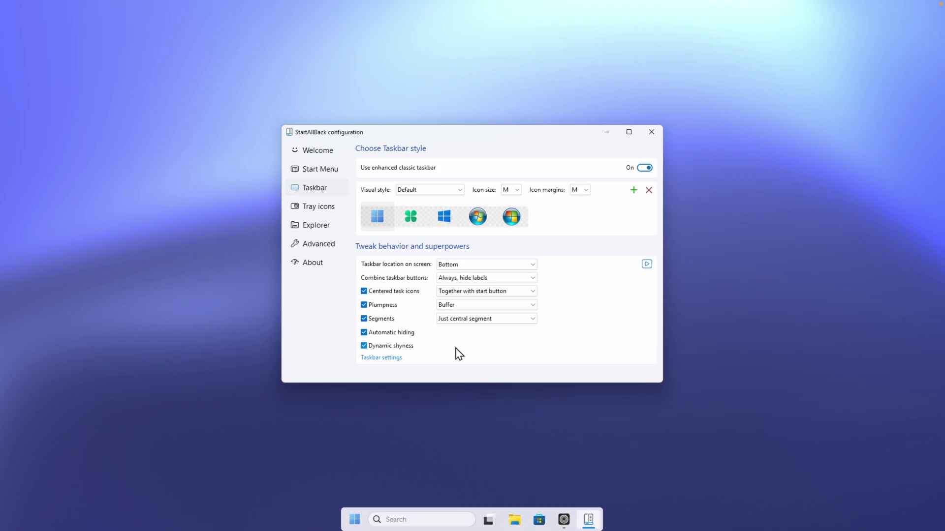
# Bring the StartAllBack website forward, then minimize the browser to return to configuration.
pyautogui.click(565, 520)
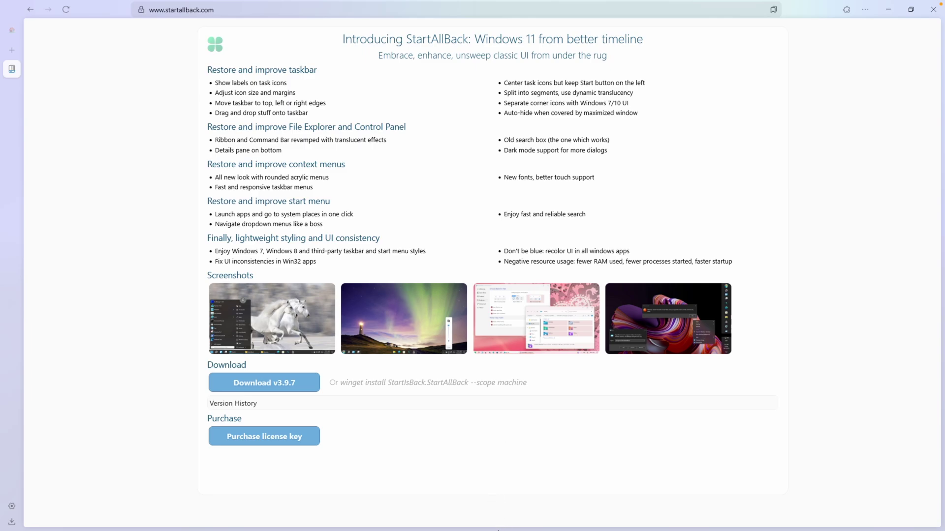
pyautogui.moveTo(498, 530)
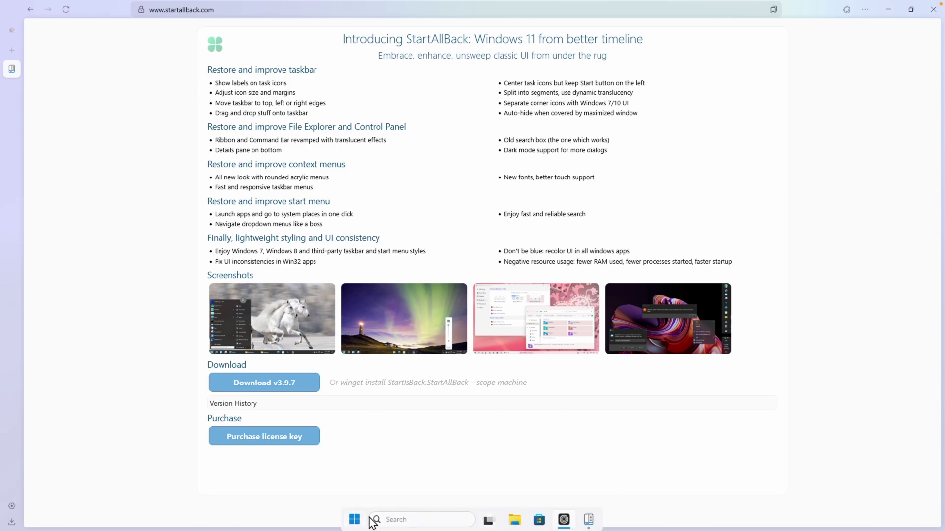
pyautogui.moveTo(561, 530)
pyautogui.click(563, 520)
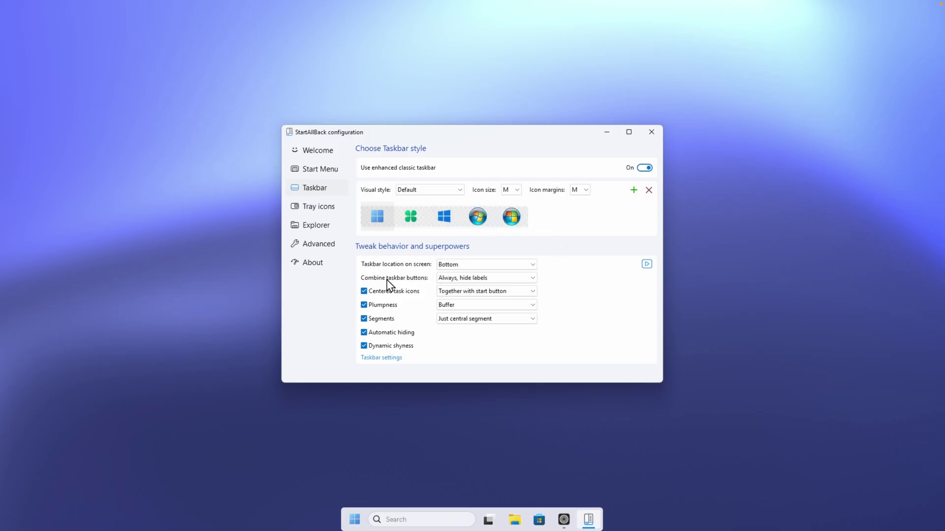
# Review the About licence details and Explorer style settings, then close StartAllBack configuration.
pyautogui.click(339, 268)
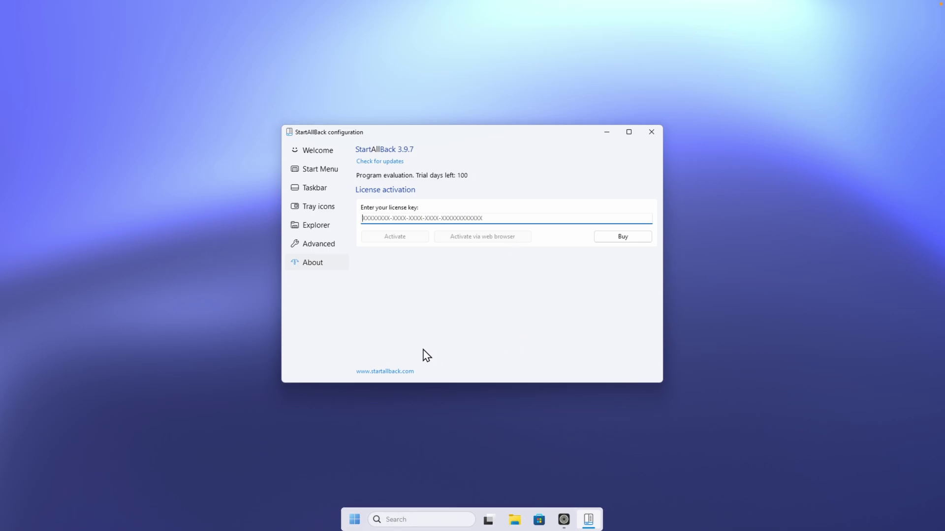
pyautogui.click(319, 229)
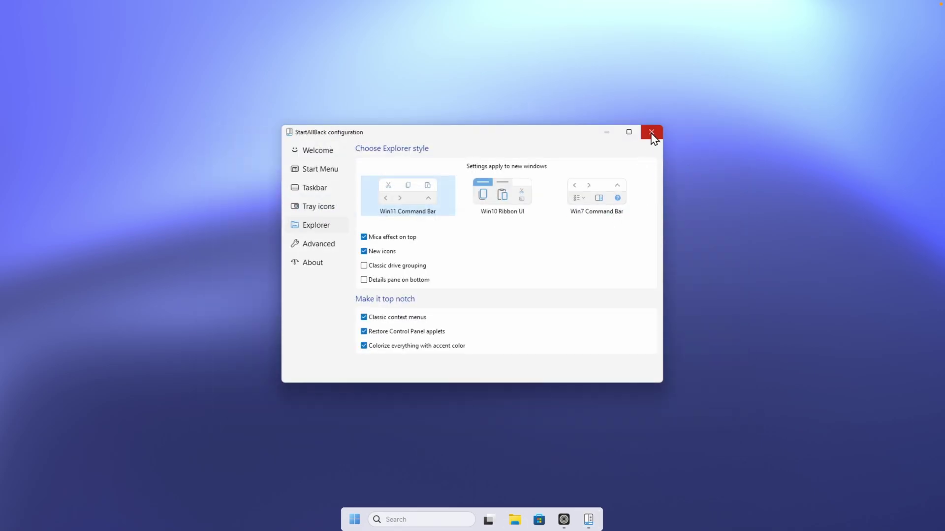
pyautogui.click(651, 133)
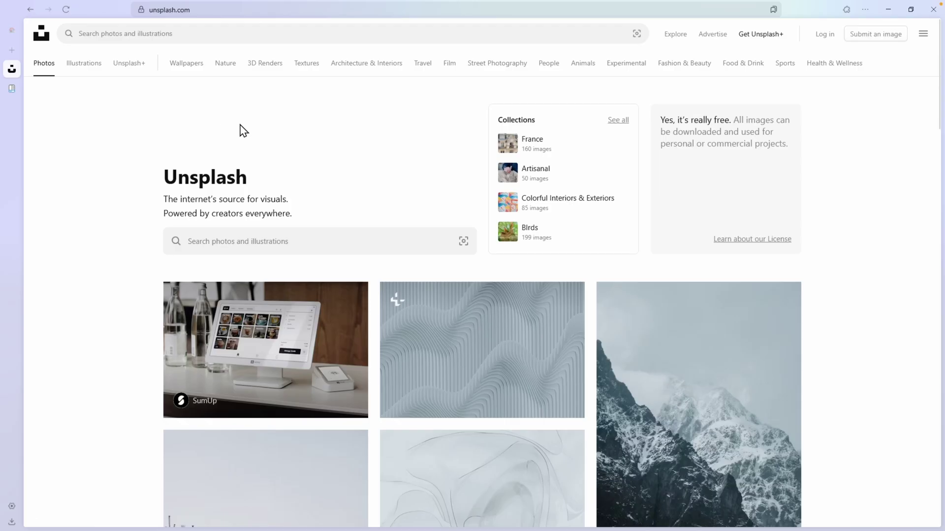
# Browse Unsplash's Wallpapers category and open the orange foggy-mountain photo.
pyautogui.click(187, 64)
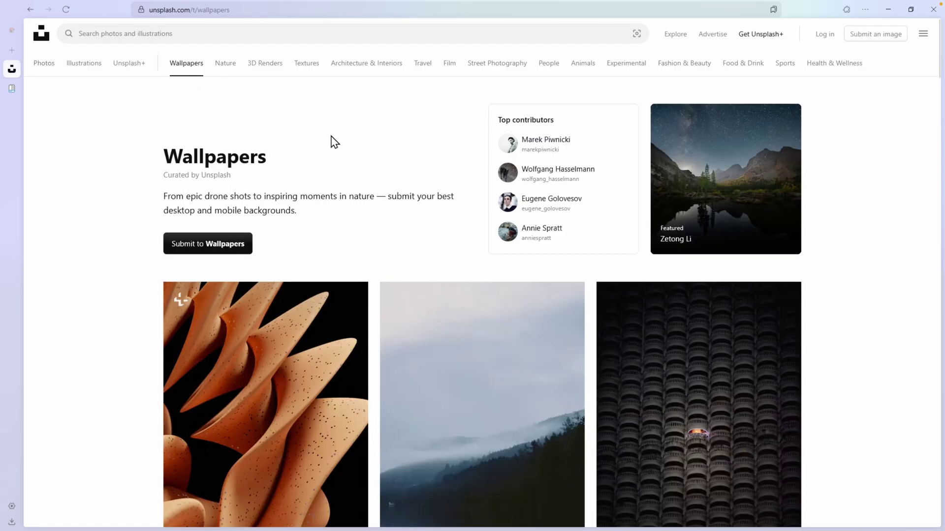
pyautogui.scroll(-15, 378, 184)
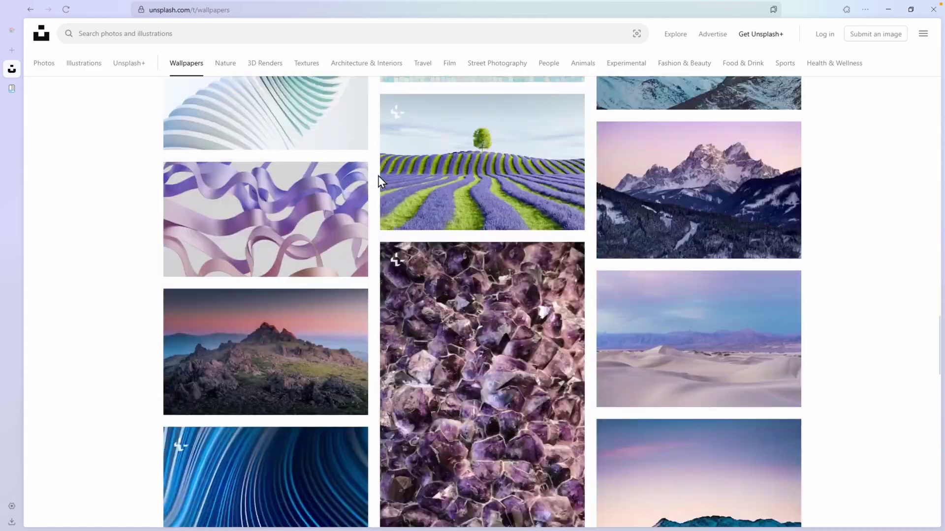
pyautogui.scroll(-15, 380, 182)
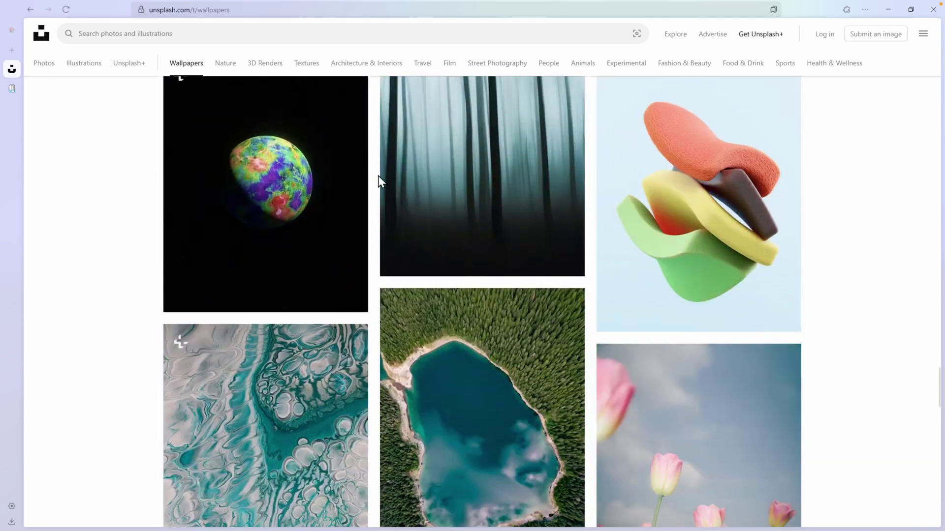
pyautogui.scroll(6, 379, 182)
pyautogui.click(463, 171)
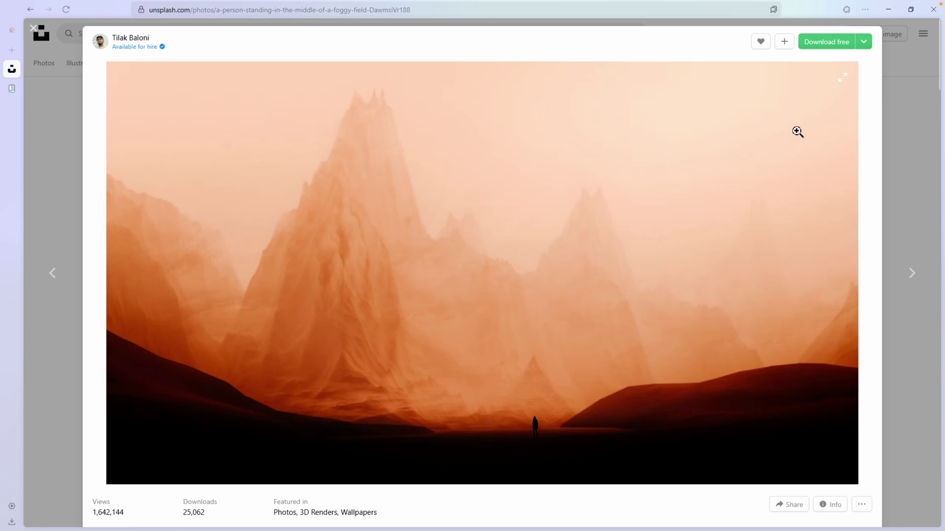
# Save the photo at Original Size (3840 x 2160), then minimize the browser.
pyautogui.click(864, 43)
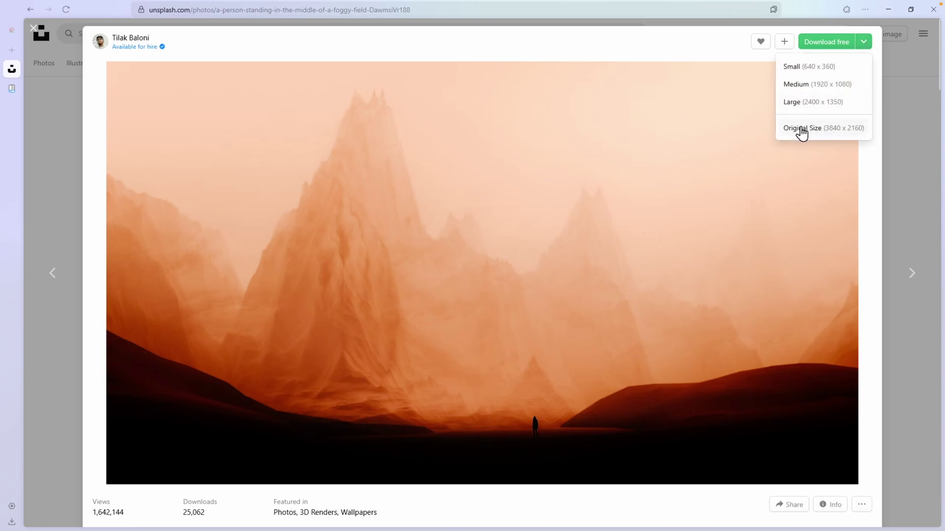
pyautogui.click(831, 129)
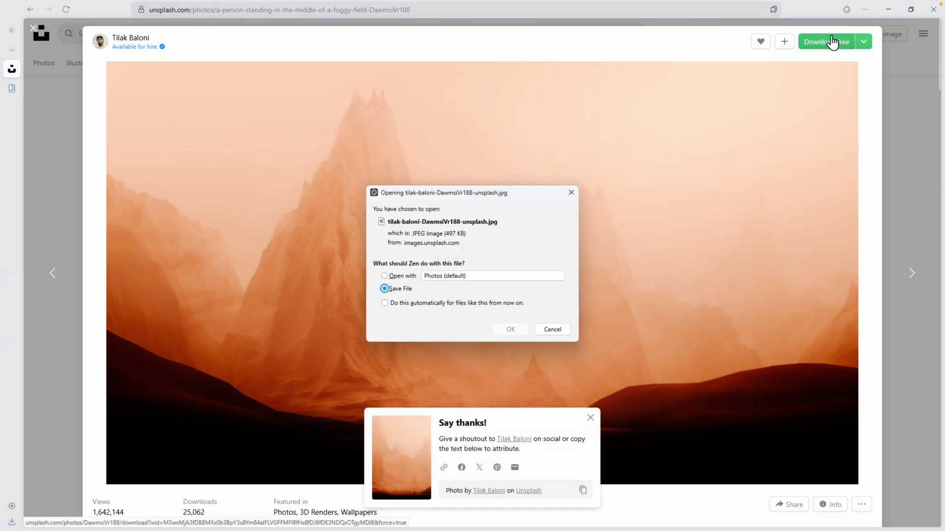
pyautogui.click(511, 329)
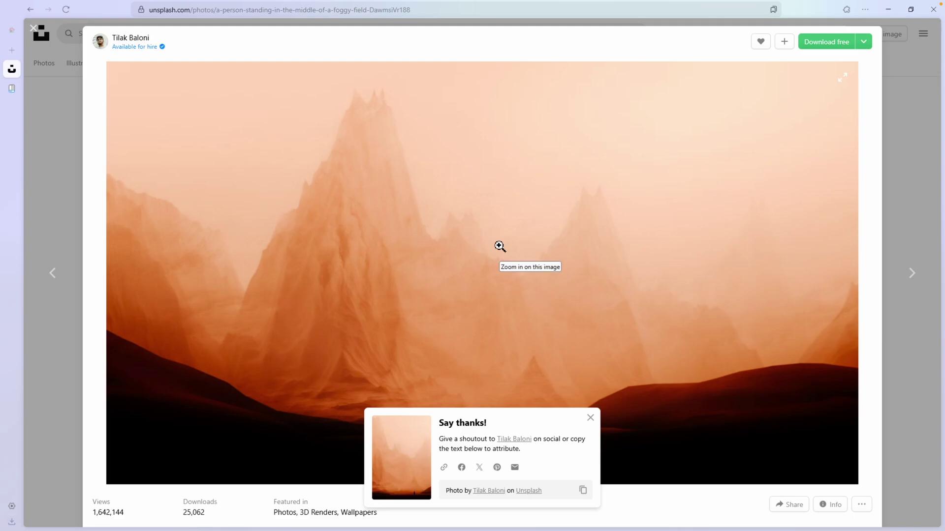
pyautogui.click(887, 8)
# Set the downloaded foggy-mountain JPG in Downloads as the desktop background.
pyautogui.click(529, 518)
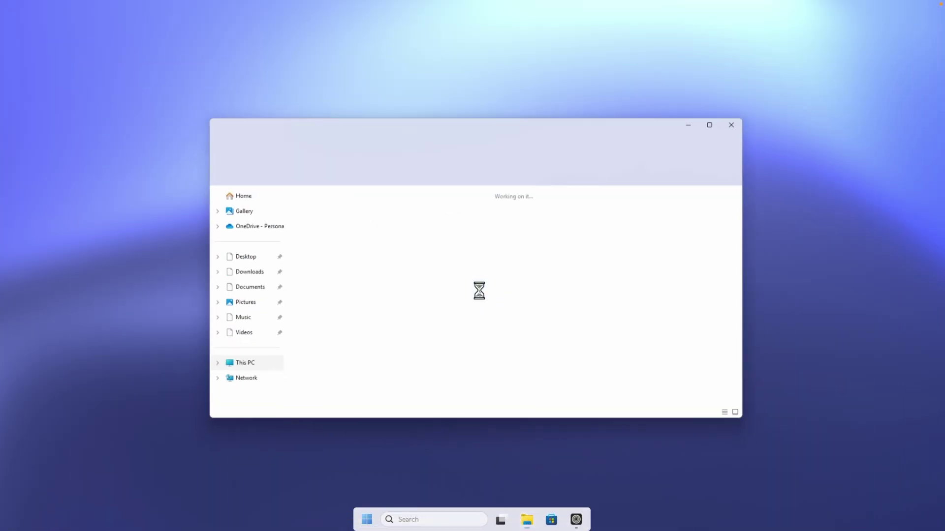
pyautogui.click(242, 273)
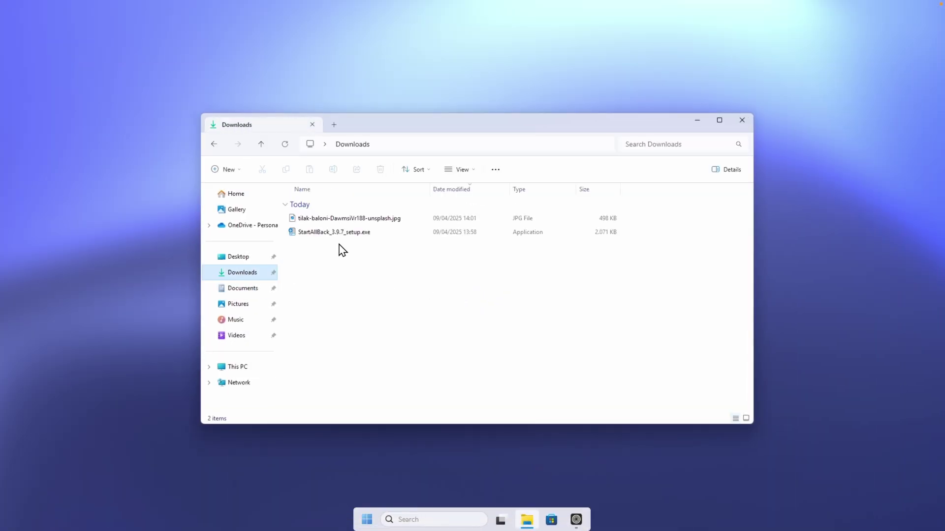
pyautogui.doubleClick(355, 220)
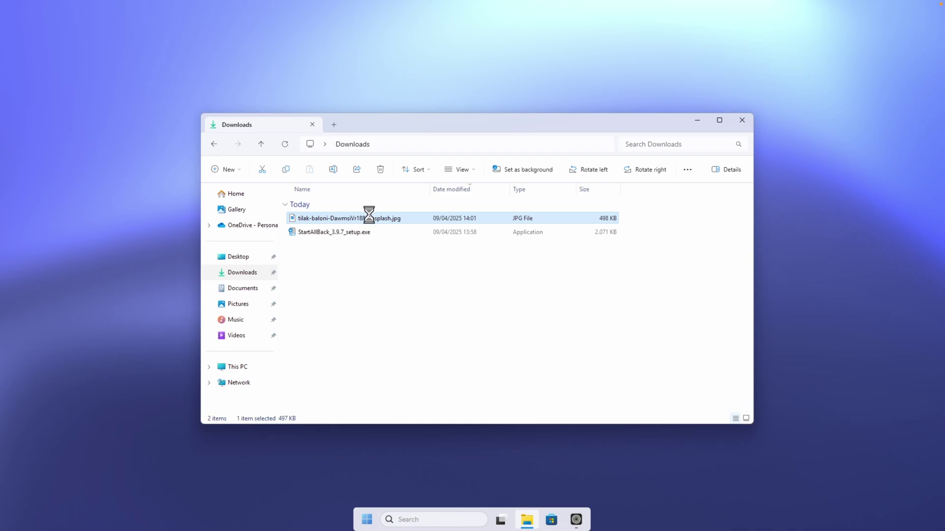
pyautogui.rightClick(370, 218)
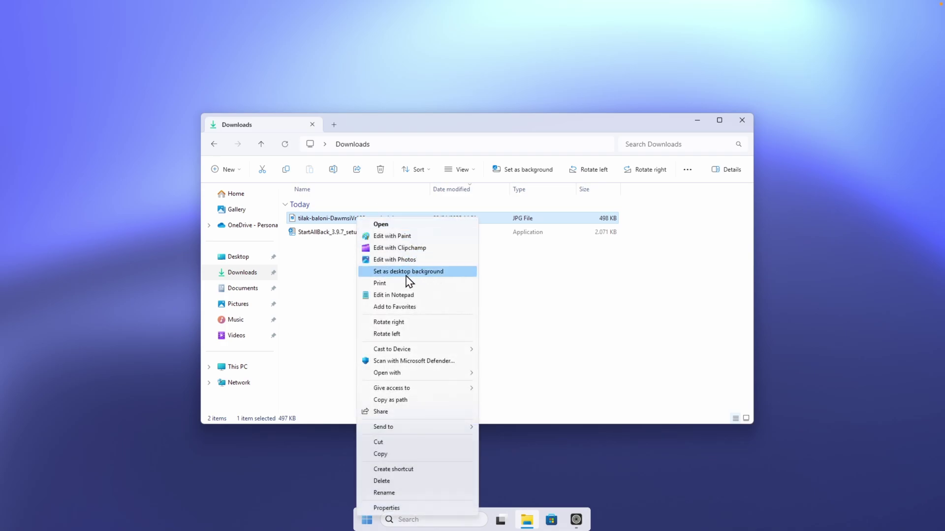
pyautogui.click(419, 273)
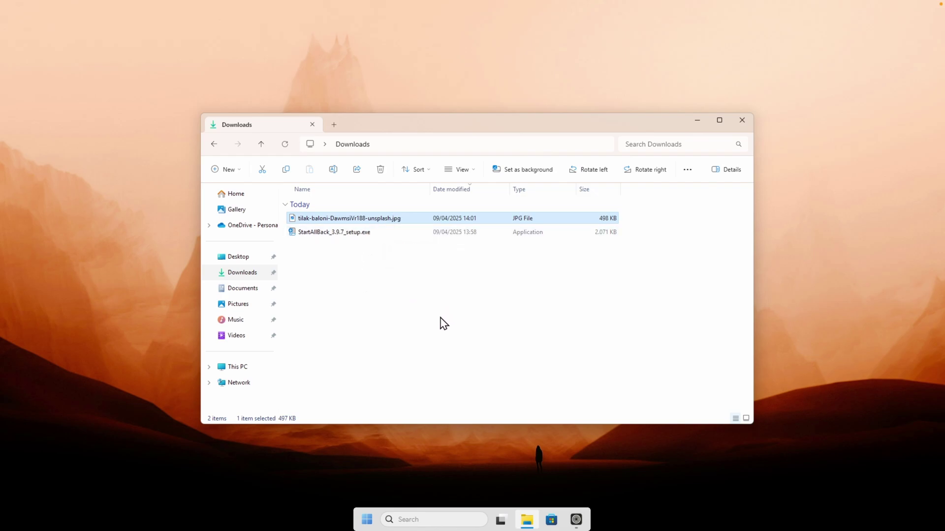
pyautogui.click(367, 519)
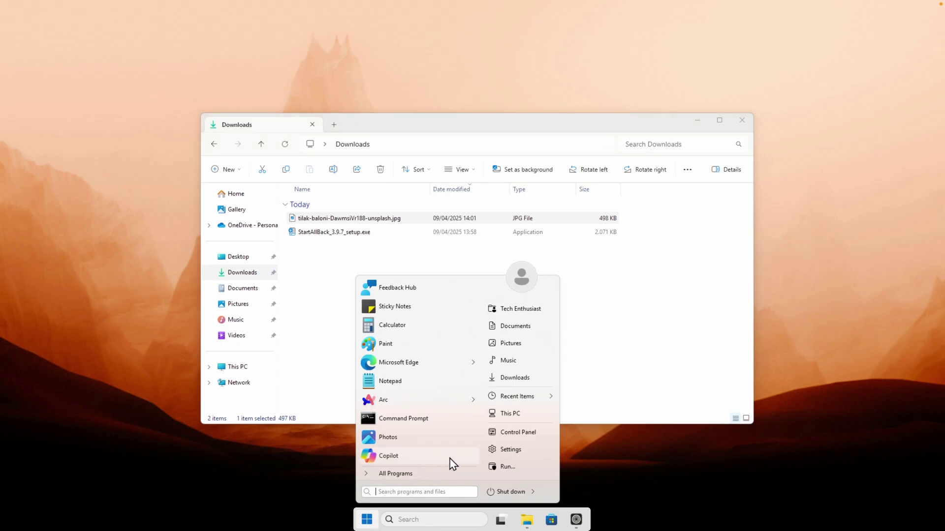
# Choose the foggy-mountain jpg from Downloads as the lock screen picture, then close Settings.
pyautogui.click(530, 449)
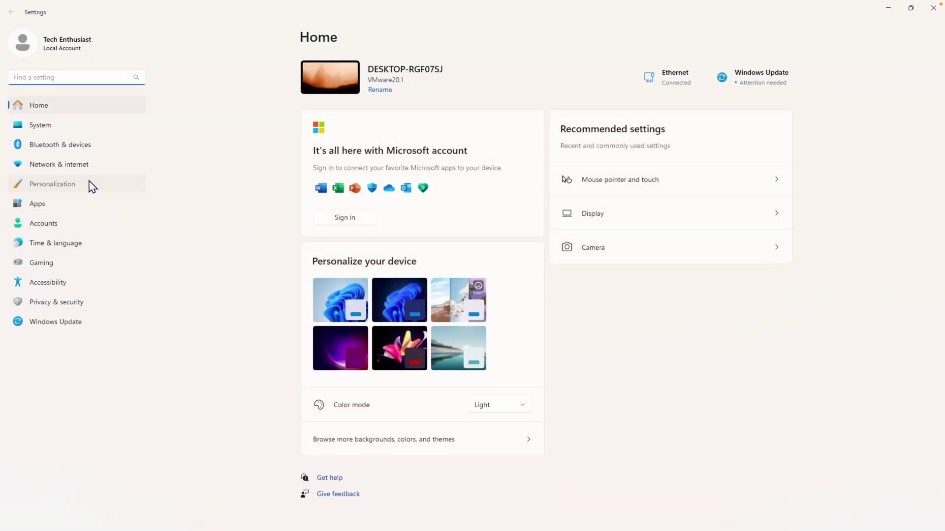
pyautogui.click(92, 187)
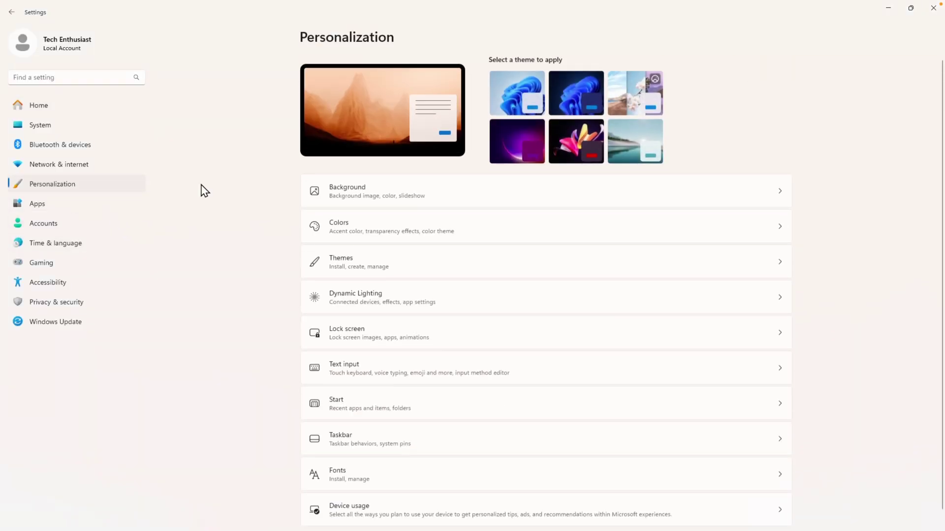
pyautogui.click(408, 338)
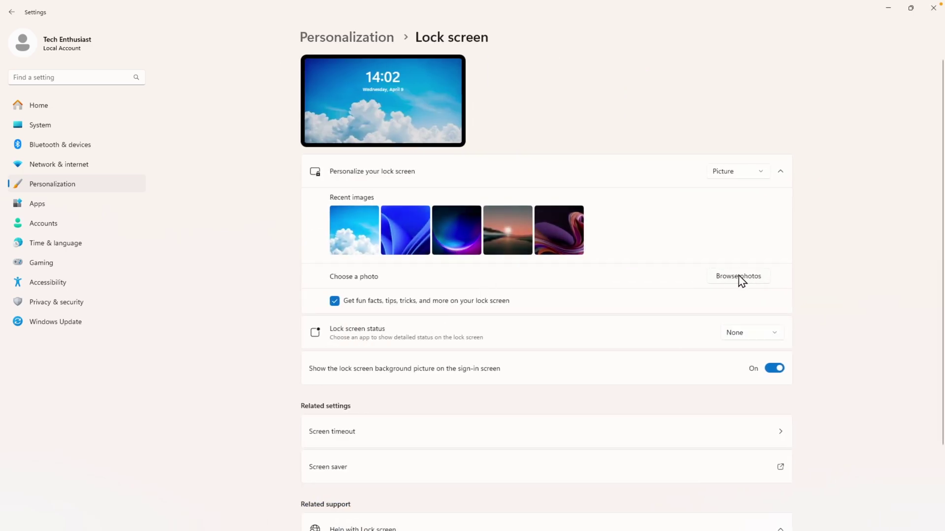
pyautogui.click(713, 278)
pyautogui.click(42, 147)
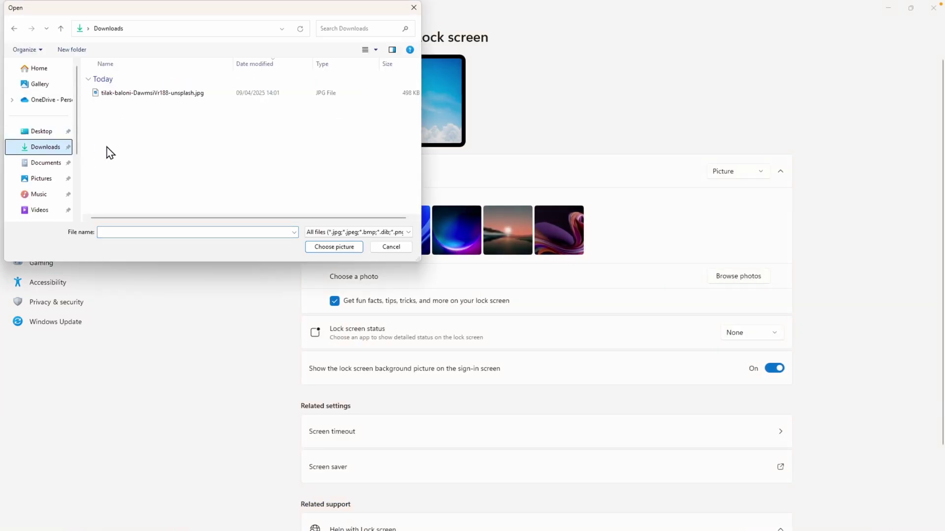
pyautogui.click(139, 94)
pyautogui.click(335, 249)
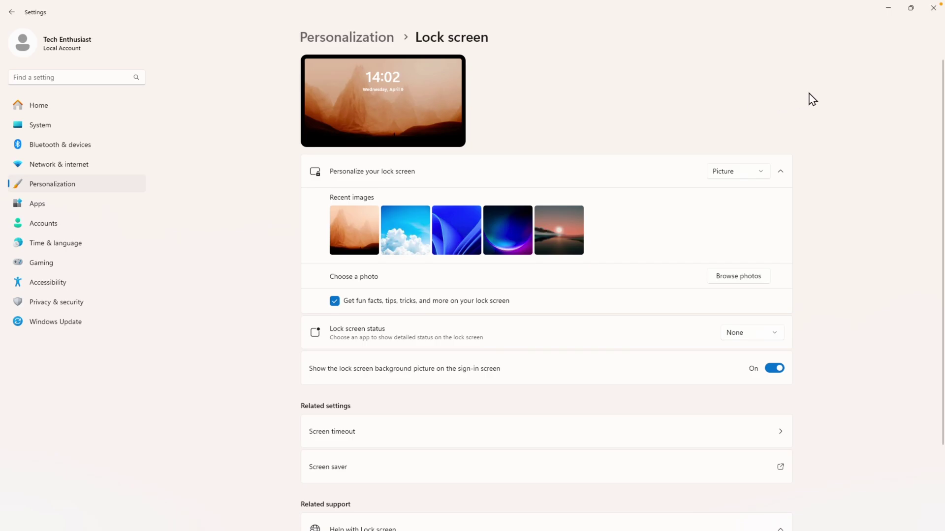
pyautogui.click(933, 9)
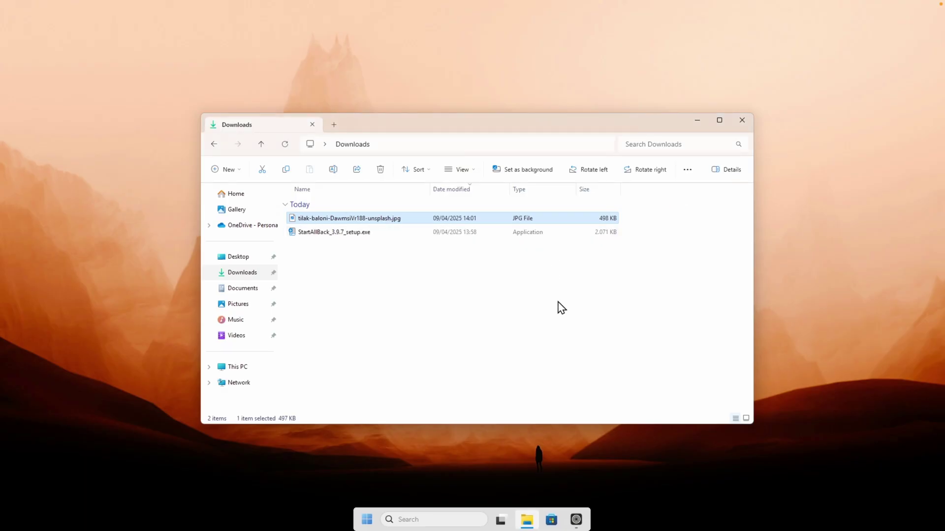
# Save the Rainmeter-4.5.21.exe installer from rainmeter.net, then minimize the browser to the desktop.
pyautogui.click(743, 122)
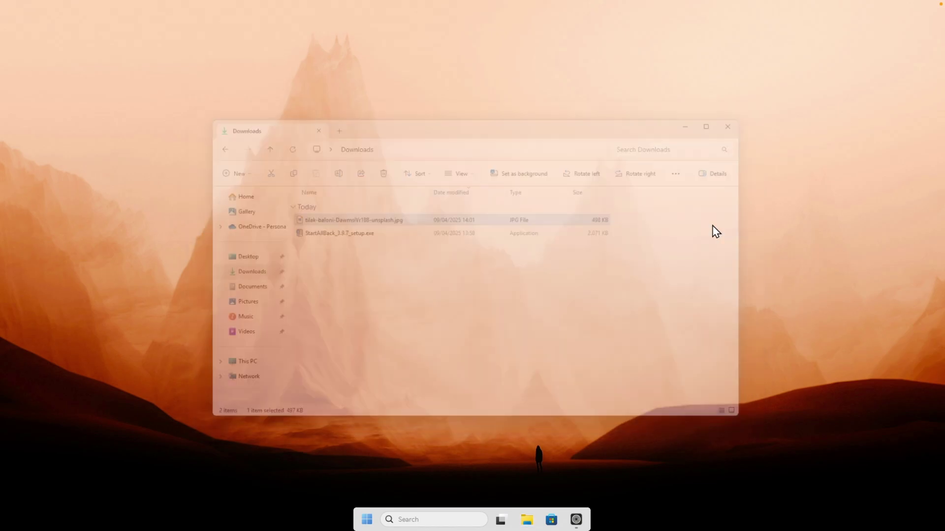
pyautogui.click(576, 519)
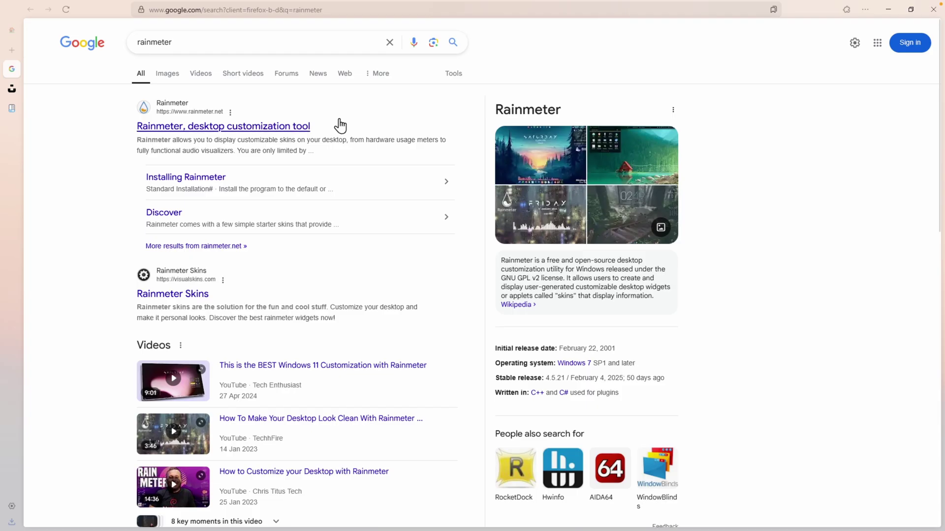
pyautogui.click(283, 128)
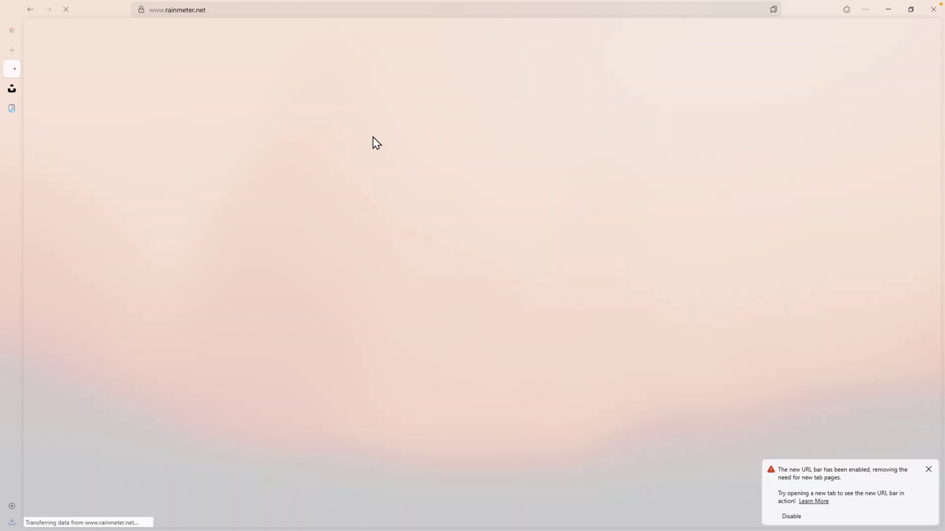
pyautogui.click(498, 325)
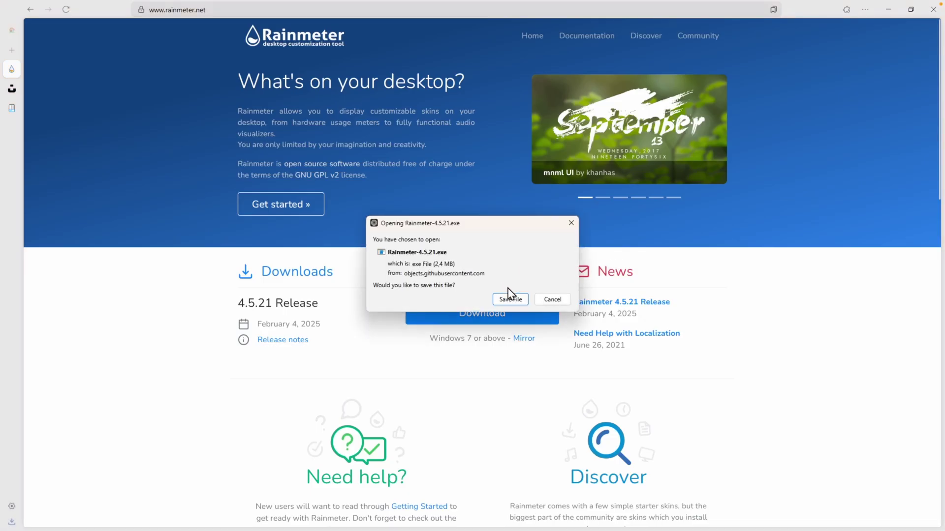
pyautogui.click(509, 300)
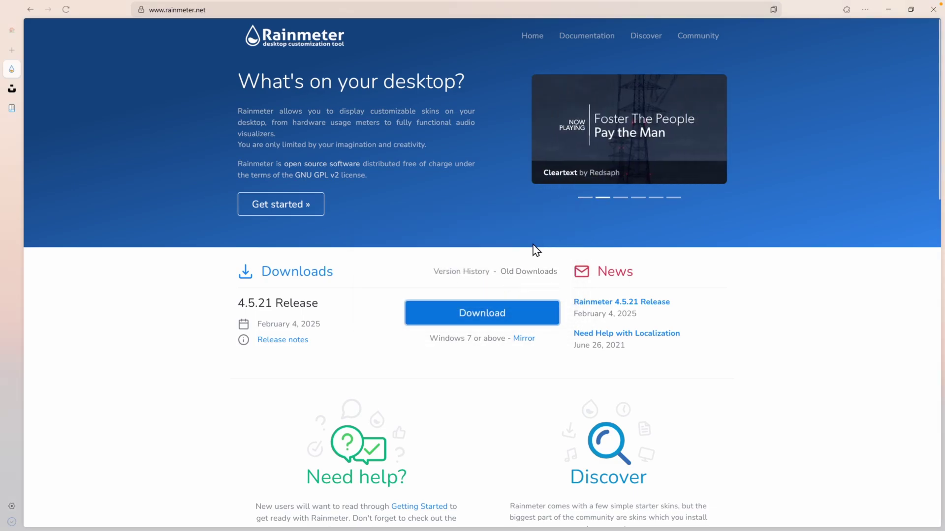
pyautogui.click(894, 7)
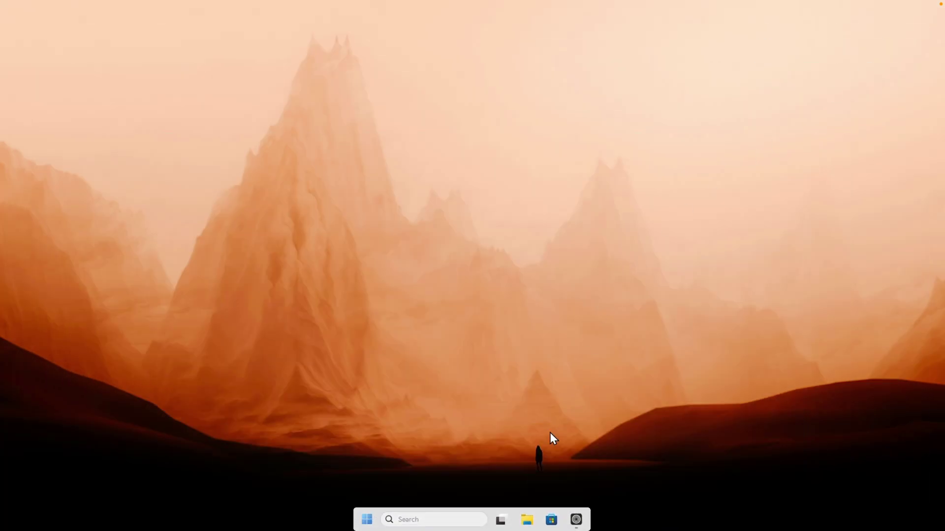
# Launch Rainmeter-4.5.21.exe from the Downloads folder and move its language prompt lower.
pyautogui.click(527, 519)
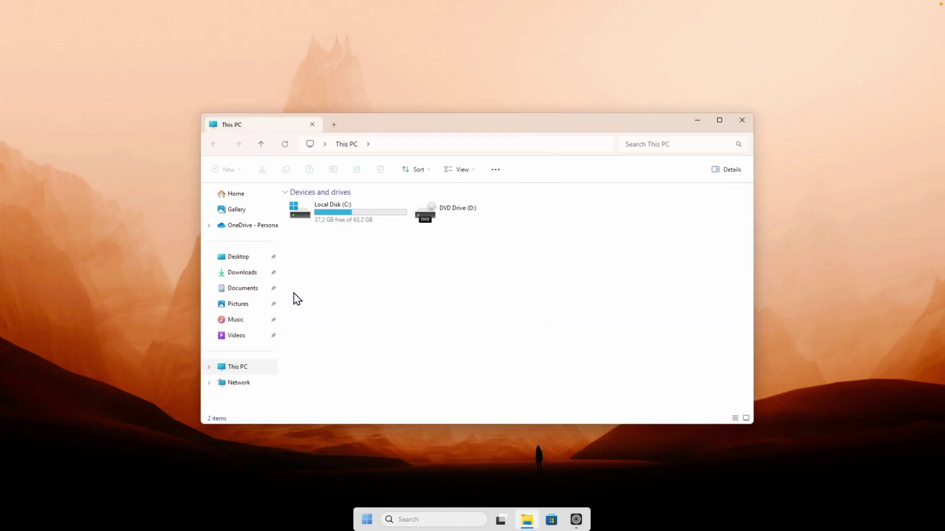
pyautogui.click(243, 273)
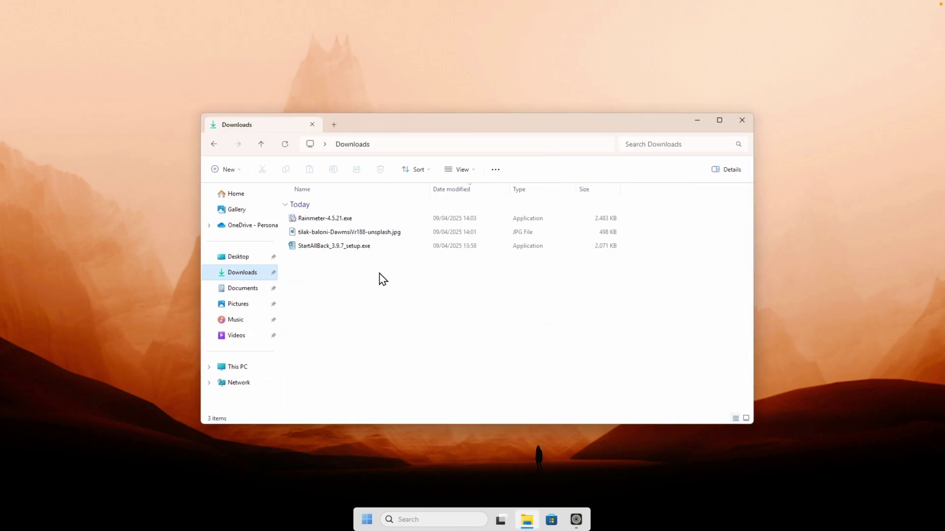
pyautogui.doubleClick(365, 221)
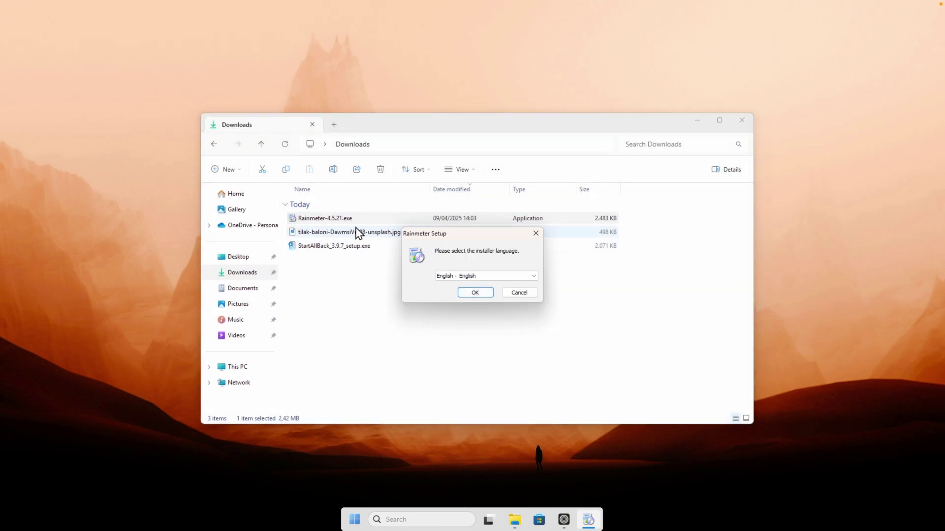
pyautogui.moveTo(449, 235); pyautogui.dragTo(443, 286)
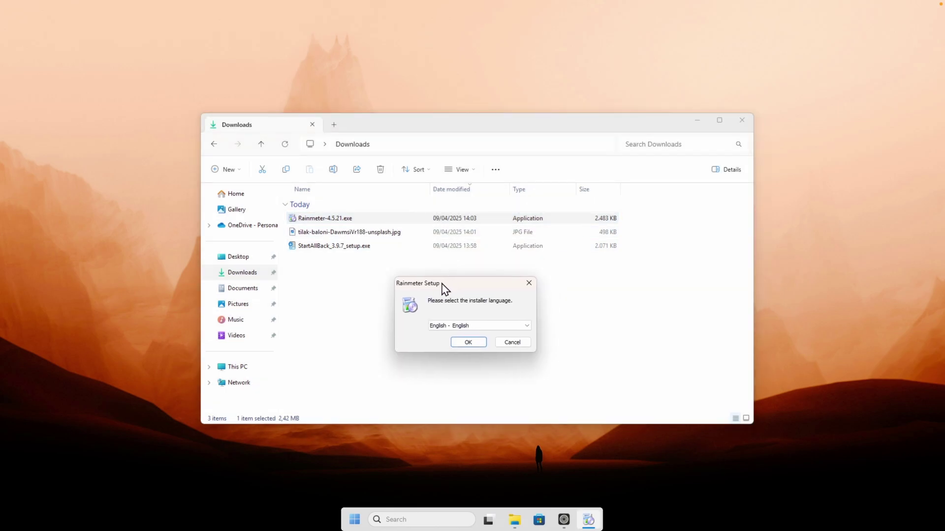
# Select the mountain jpg and check the file list's view options without changing anything.
pyautogui.click(351, 220)
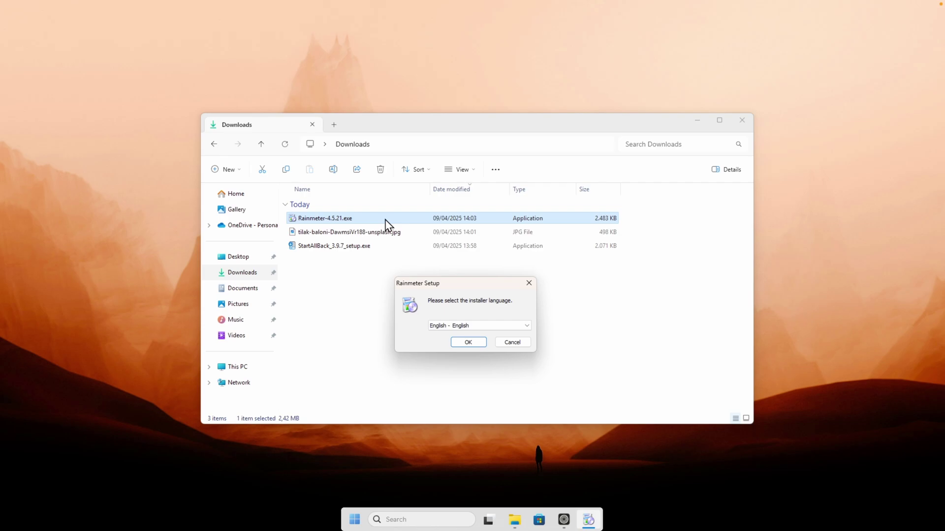
pyautogui.click(414, 232)
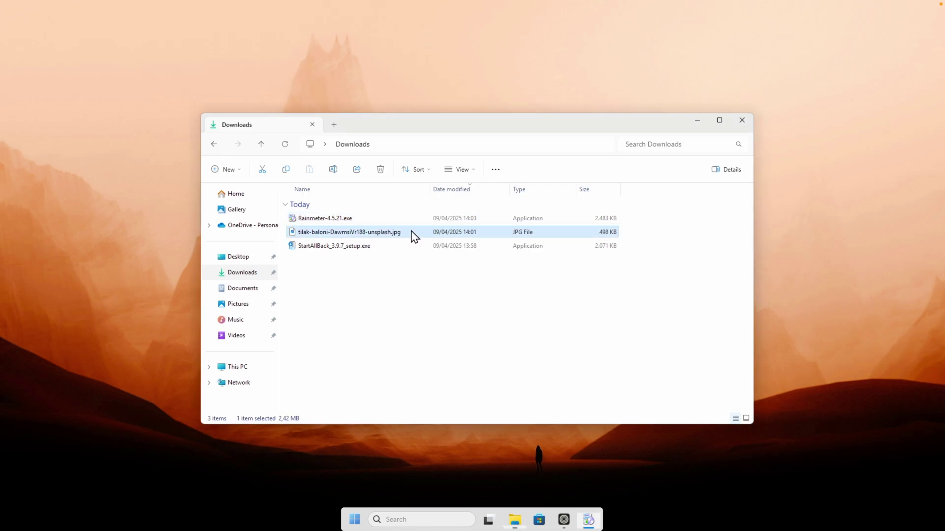
pyautogui.click(474, 174)
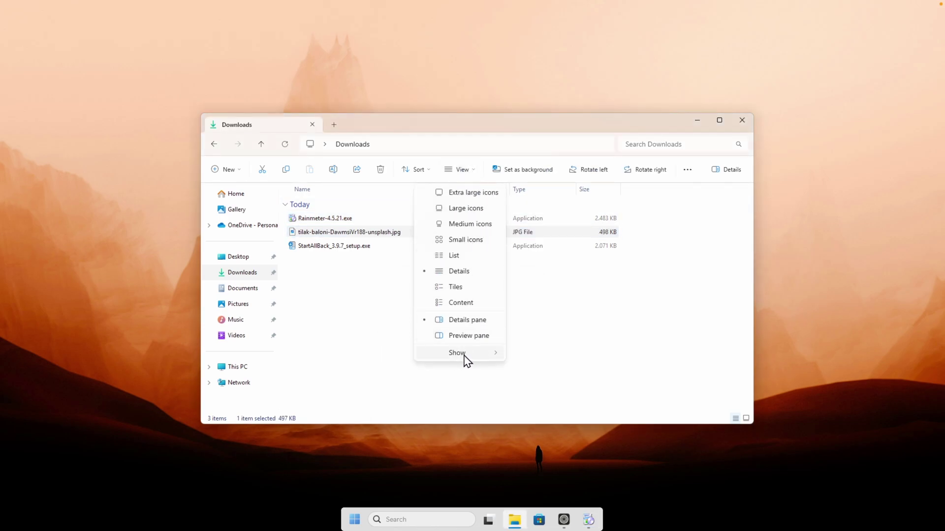
pyautogui.moveTo(471, 357)
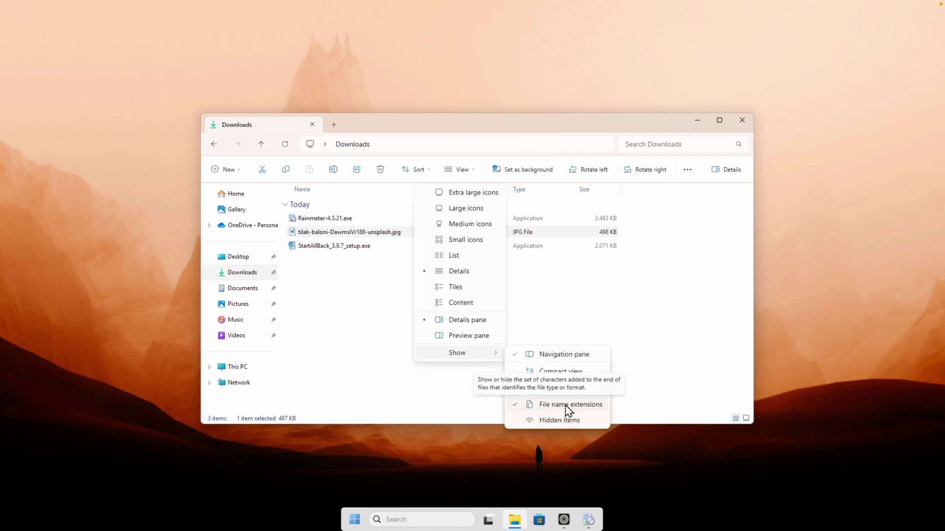
pyautogui.click(346, 274)
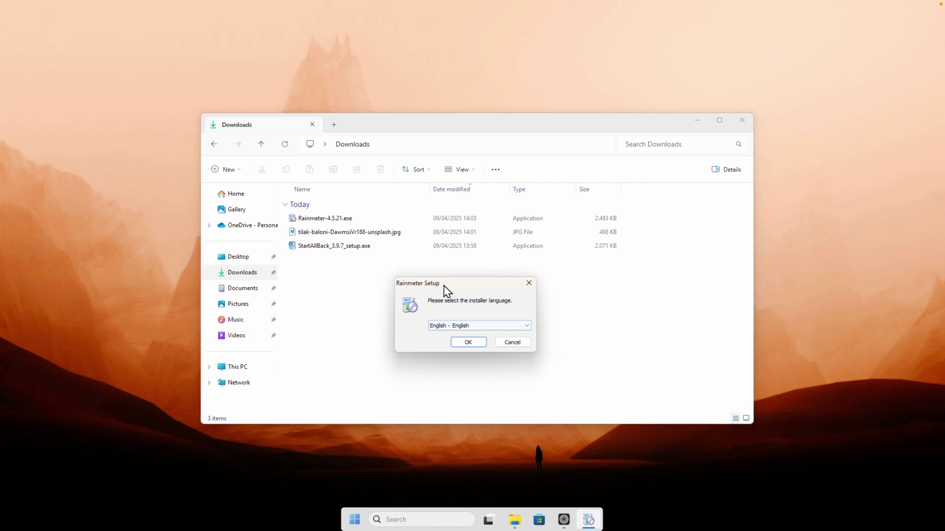
# Install Rainmeter in English with Standard installation, approve the admin prompt, finish, and show the desktop.
pyautogui.click(470, 344)
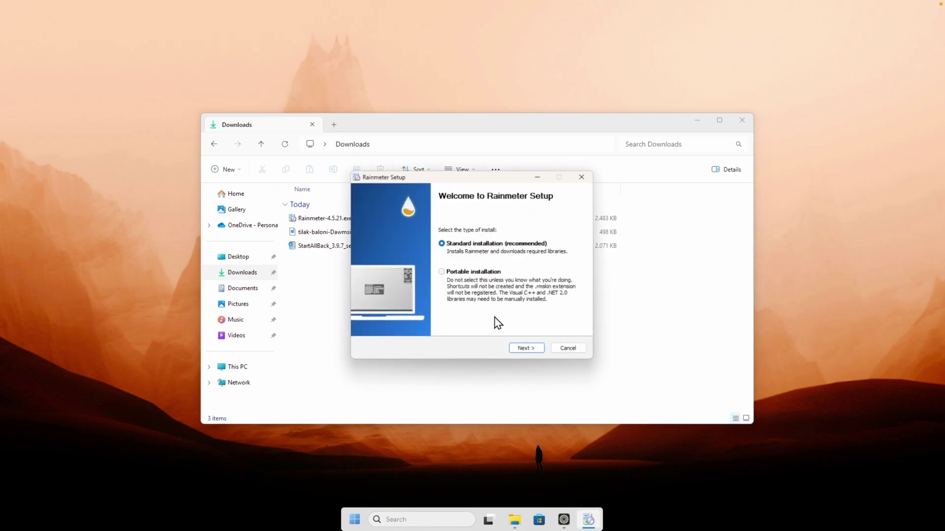
pyautogui.click(526, 351)
pyautogui.click(531, 350)
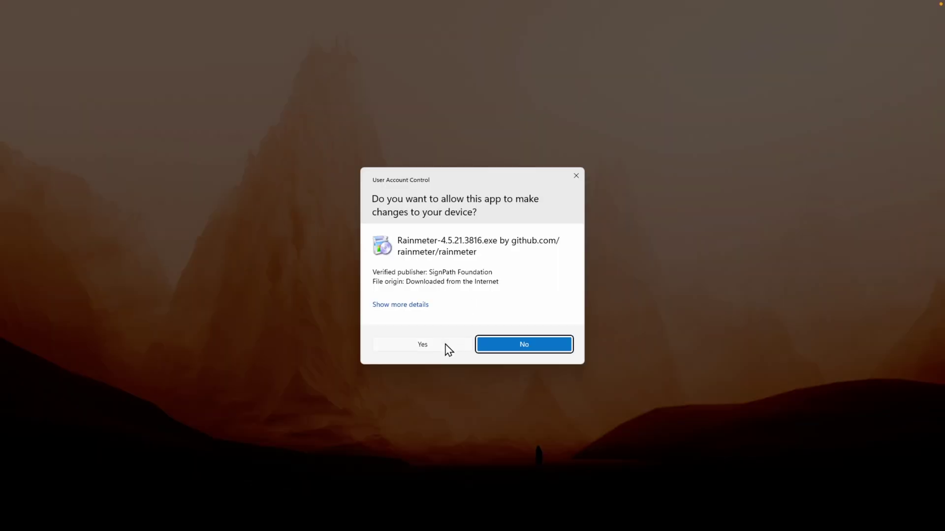
pyautogui.click(422, 344)
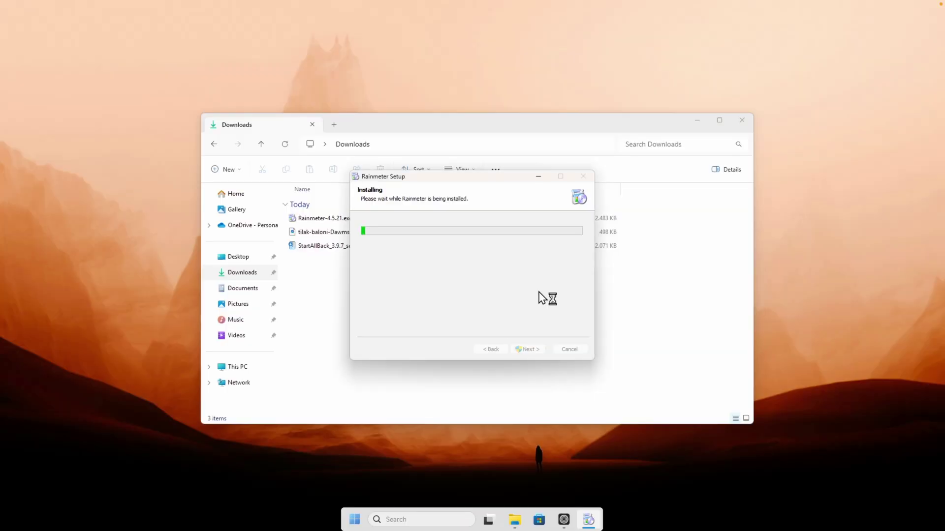
pyautogui.press('Return')
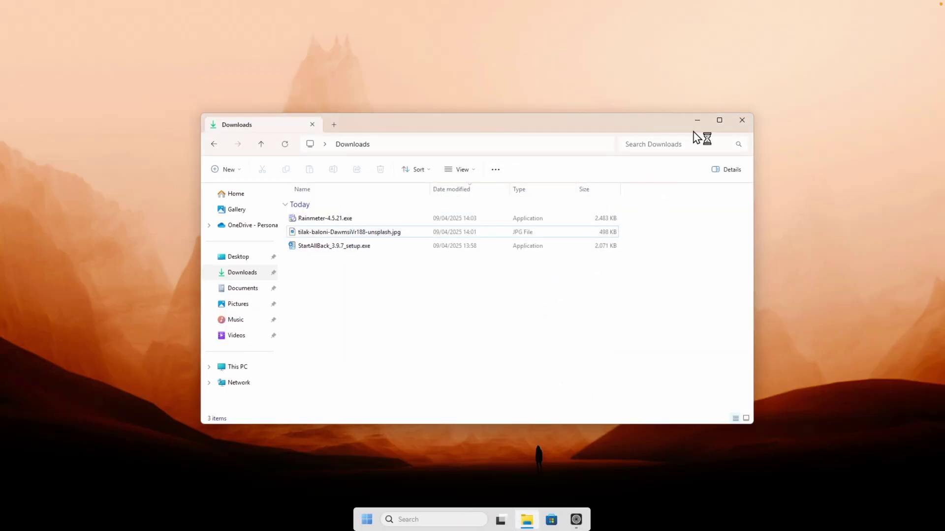
pyautogui.press('super+d')
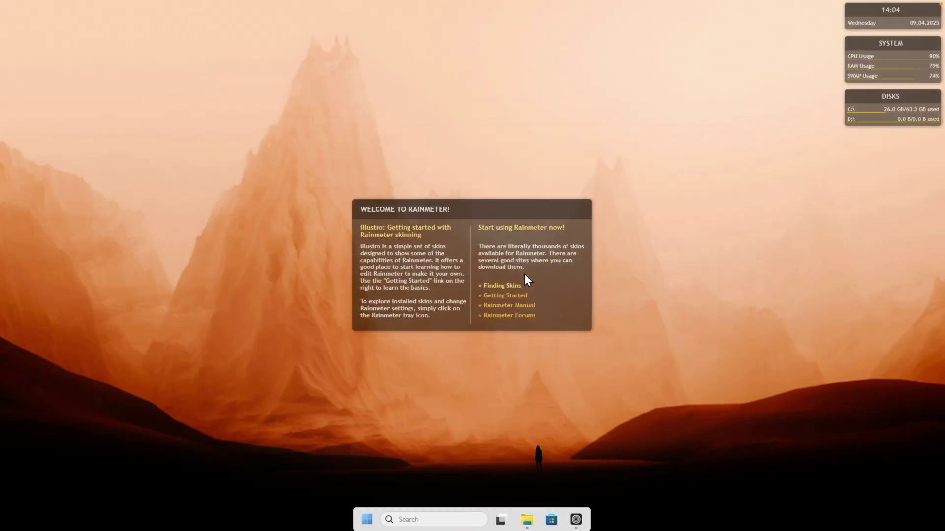